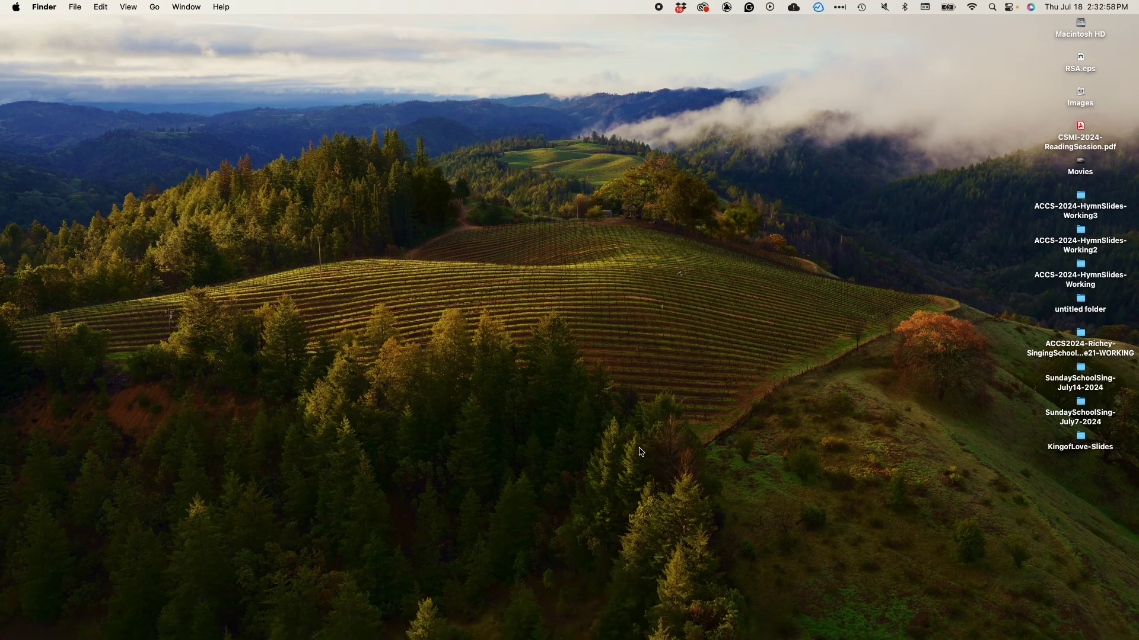
Create a new wide (16:9) Basic White presentation in Keynote and delete the placeholder text from its title slide.
{"action": "mouse_move", "coordinate": [406, 634]}
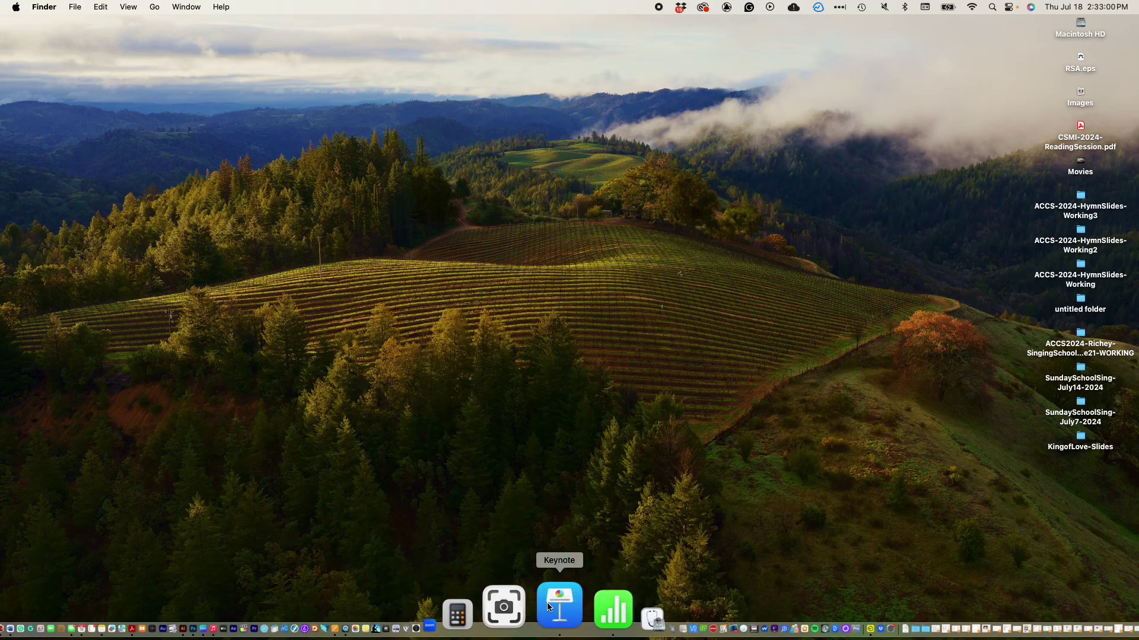
{"action": "left_click", "coordinate": [548, 606]}
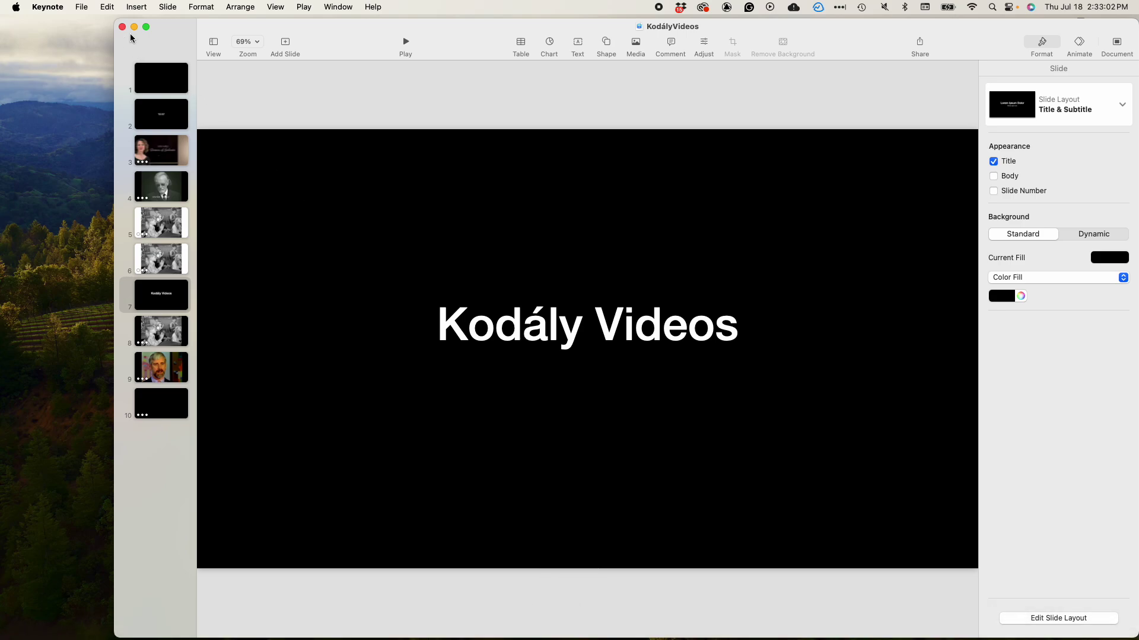
{"action": "left_click", "coordinate": [136, 31]}
{"action": "left_click", "coordinate": [82, 6]}
{"action": "left_click", "coordinate": [89, 21]}
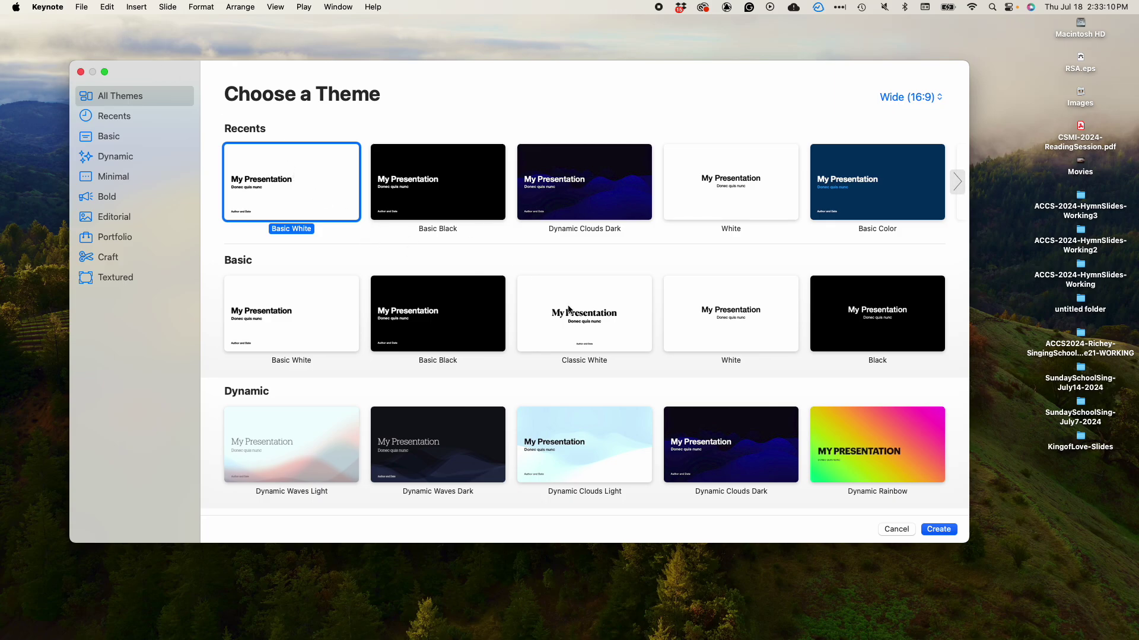
{"action": "left_click", "coordinate": [939, 529]}
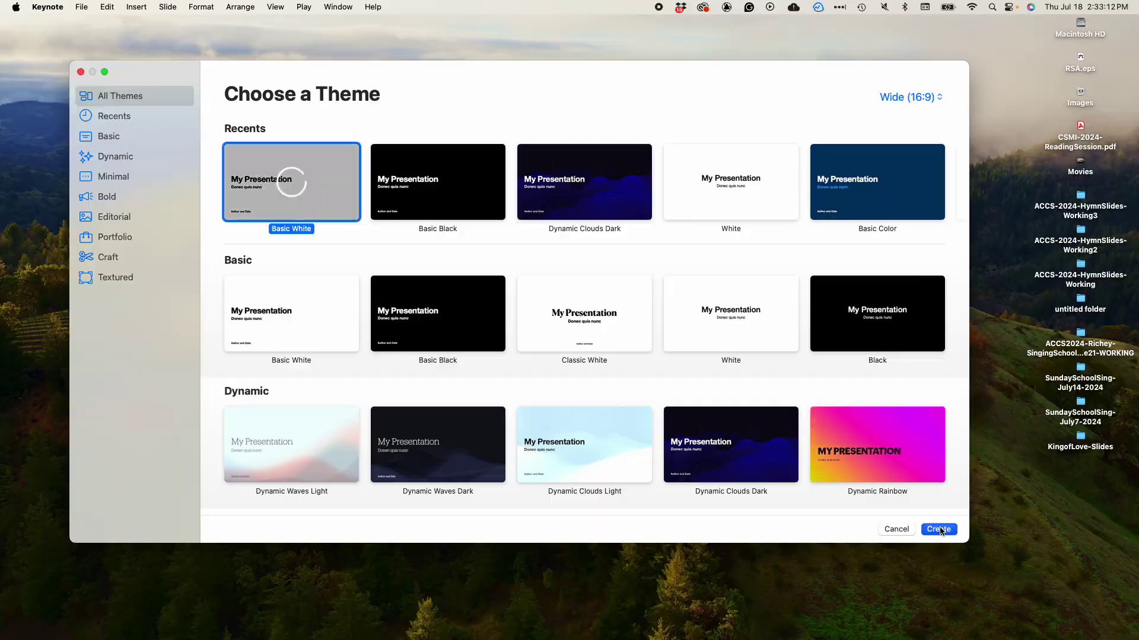
{"action": "left_click_drag", "start_coordinate": [585, 151], "coordinate": [577, 560]}
{"action": "key", "text": "Delete"}
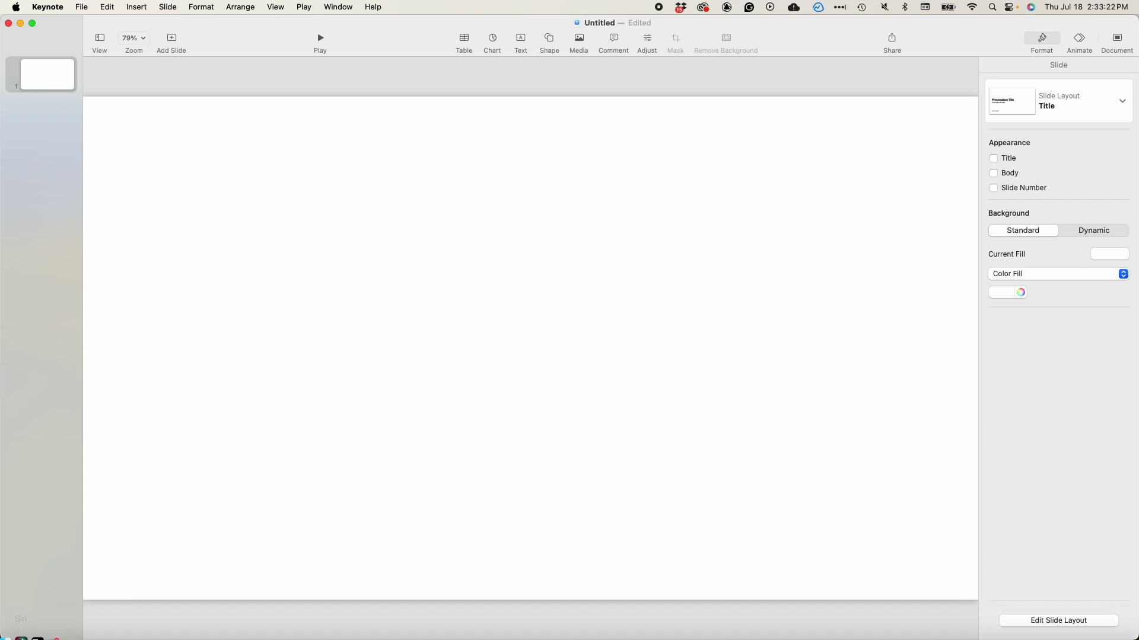
Switch to Finder and locate the EVENoption 1 hymn PDF in Dropbox's ACCS-2024-HymnSlides folder.
{"action": "left_click", "coordinate": [18, 630]}
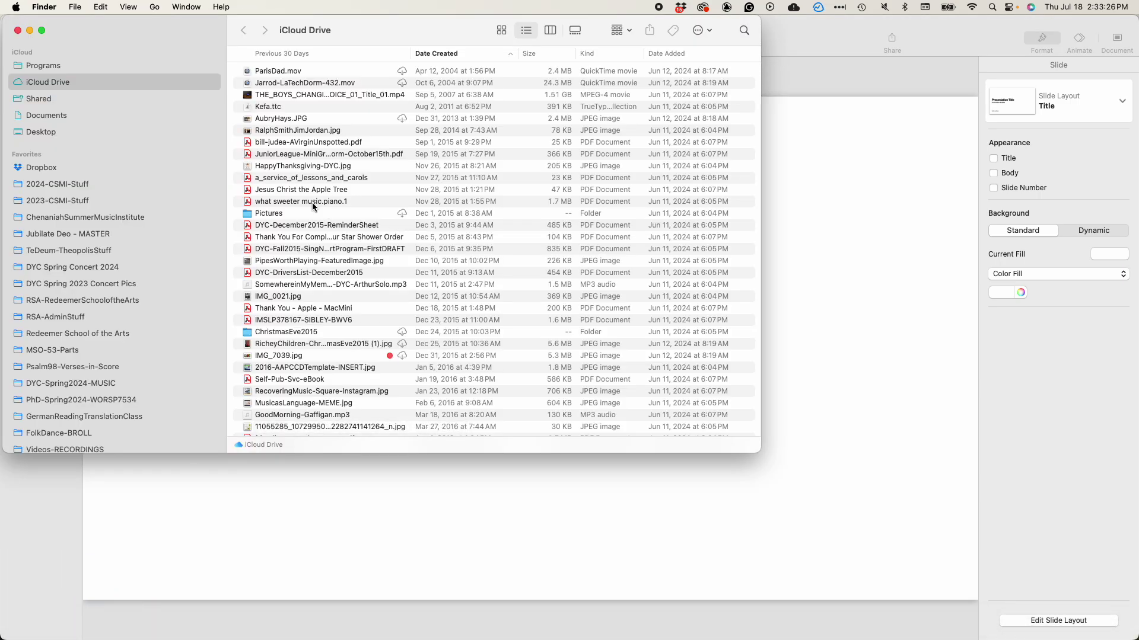
{"action": "scroll", "coordinate": [313, 206], "scroll_direction": "down", "scroll_amount": 10}
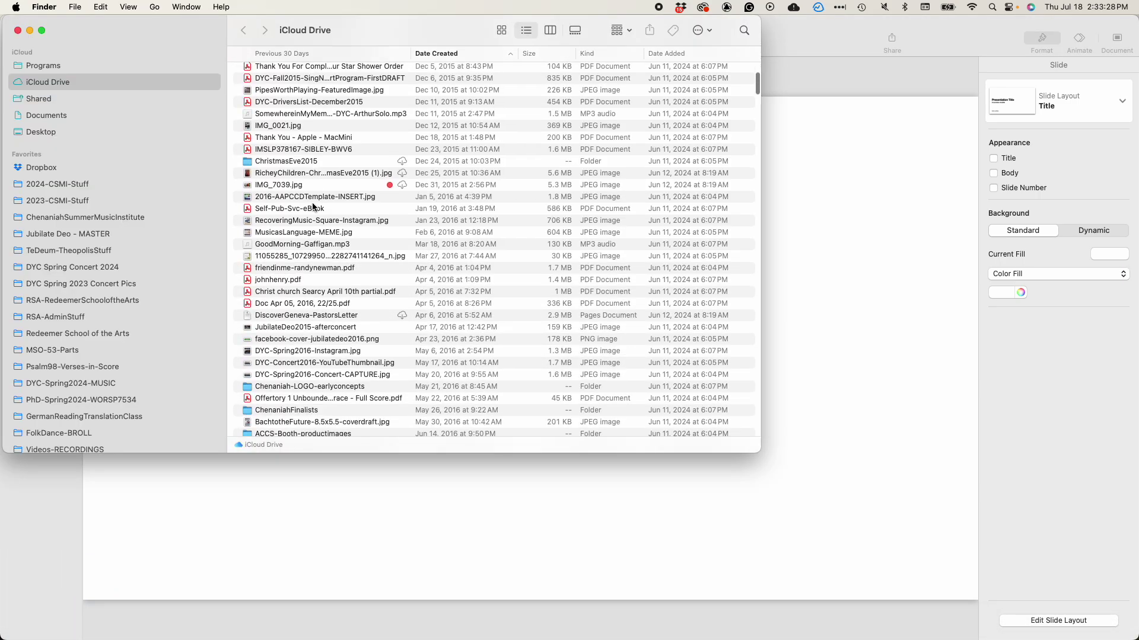
{"action": "scroll", "coordinate": [314, 207], "scroll_direction": "down", "scroll_amount": 20}
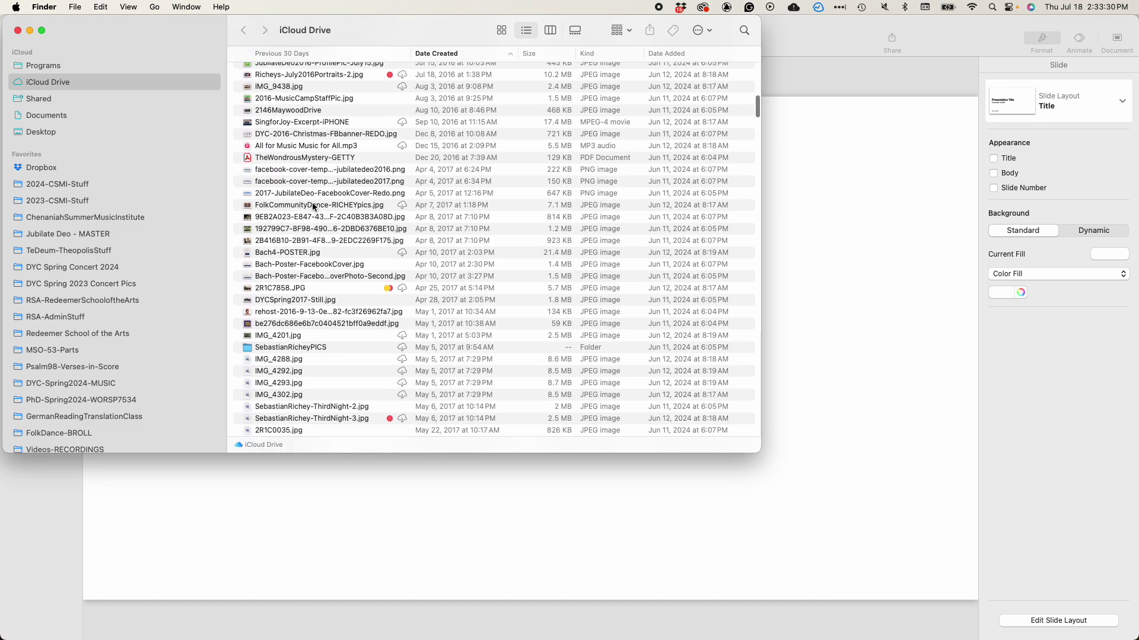
{"action": "left_click", "coordinate": [38, 167]}
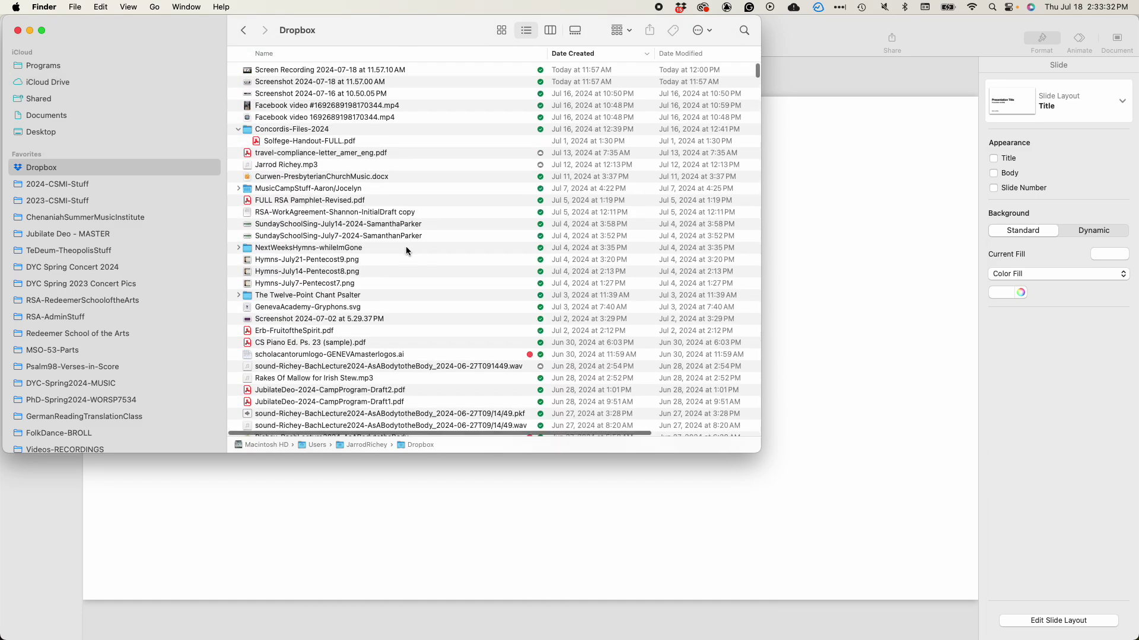
{"action": "scroll", "coordinate": [406, 249], "scroll_direction": "down", "scroll_amount": 8}
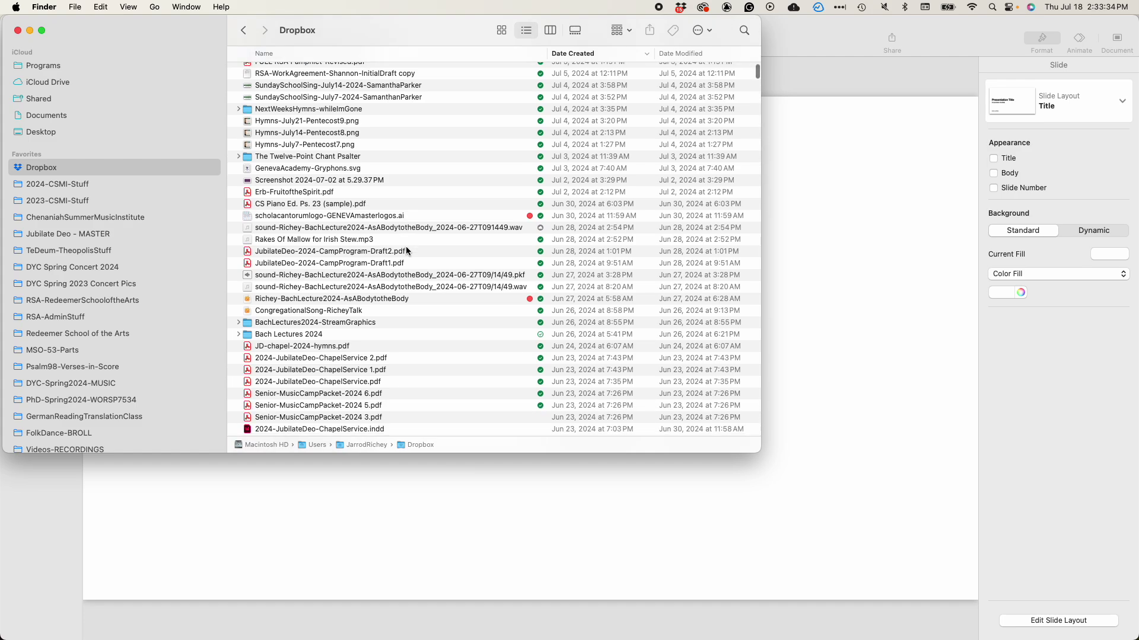
{"action": "scroll", "coordinate": [406, 246], "scroll_direction": "down", "scroll_amount": 16}
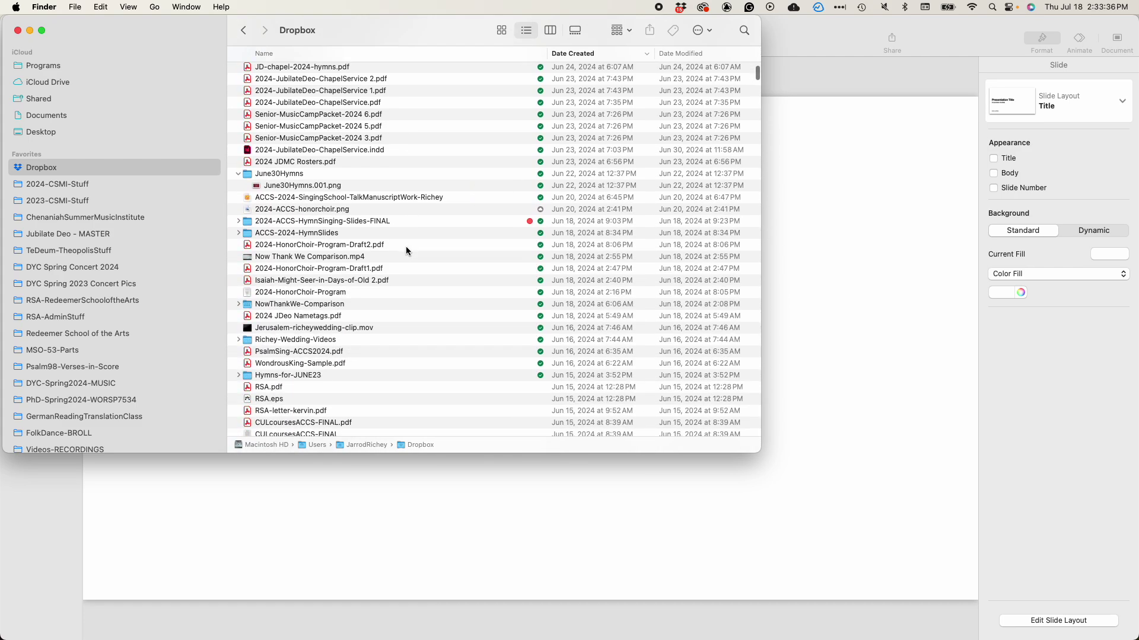
{"action": "left_click", "coordinate": [238, 233]}
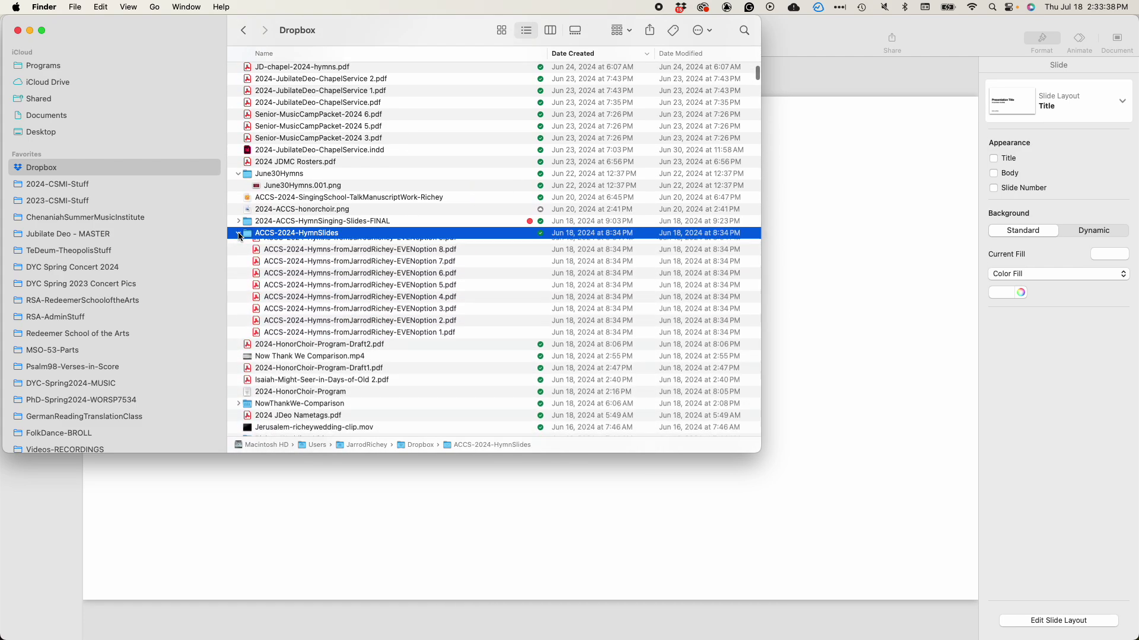
{"action": "left_click", "coordinate": [437, 341]}
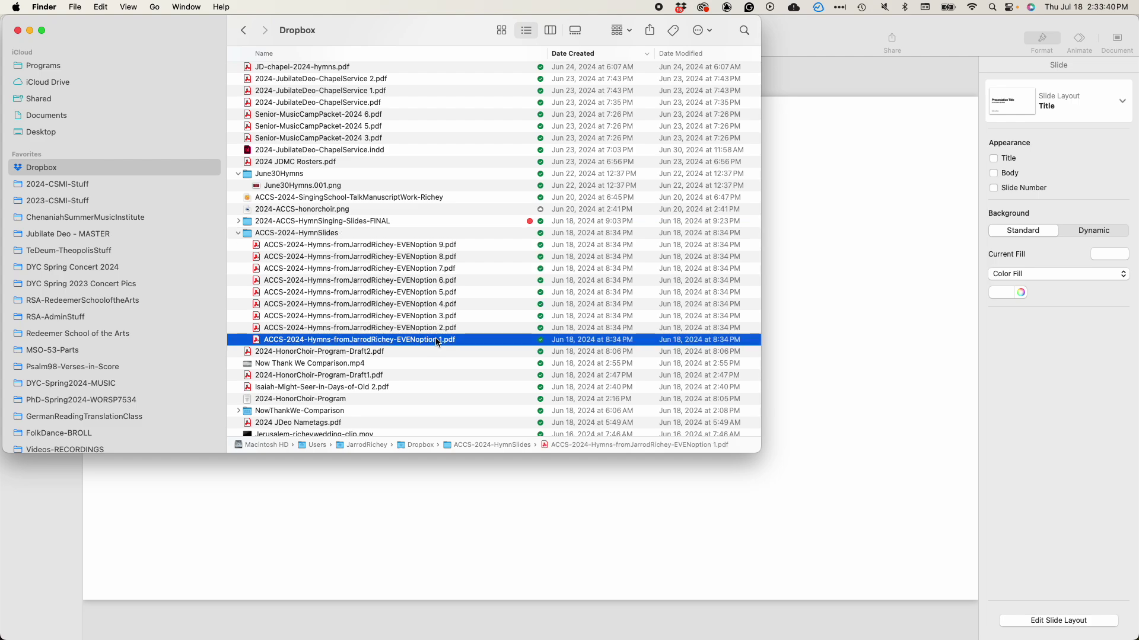
Place the EVENoption 1 hymn PDF on the blank Keynote slide and move it to the slide's upper-left area.
{"action": "key", "text": "space"}
{"action": "key", "text": "space"}
{"action": "left_click_drag", "start_coordinate": [333, 342], "coordinate": [326, 530]}
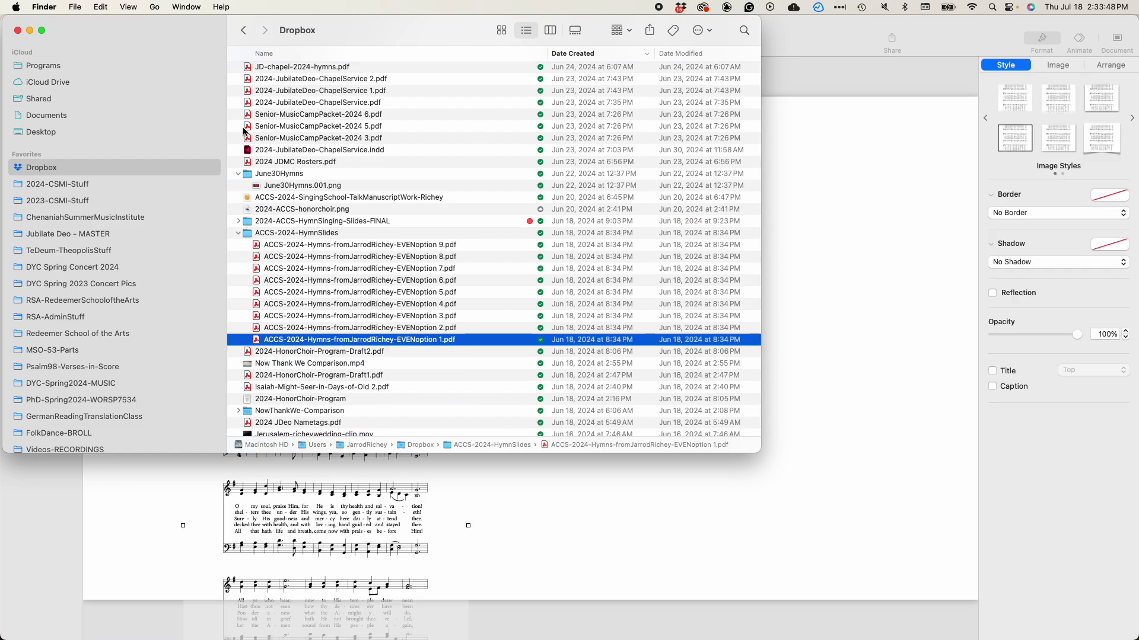
{"action": "left_click", "coordinate": [18, 31]}
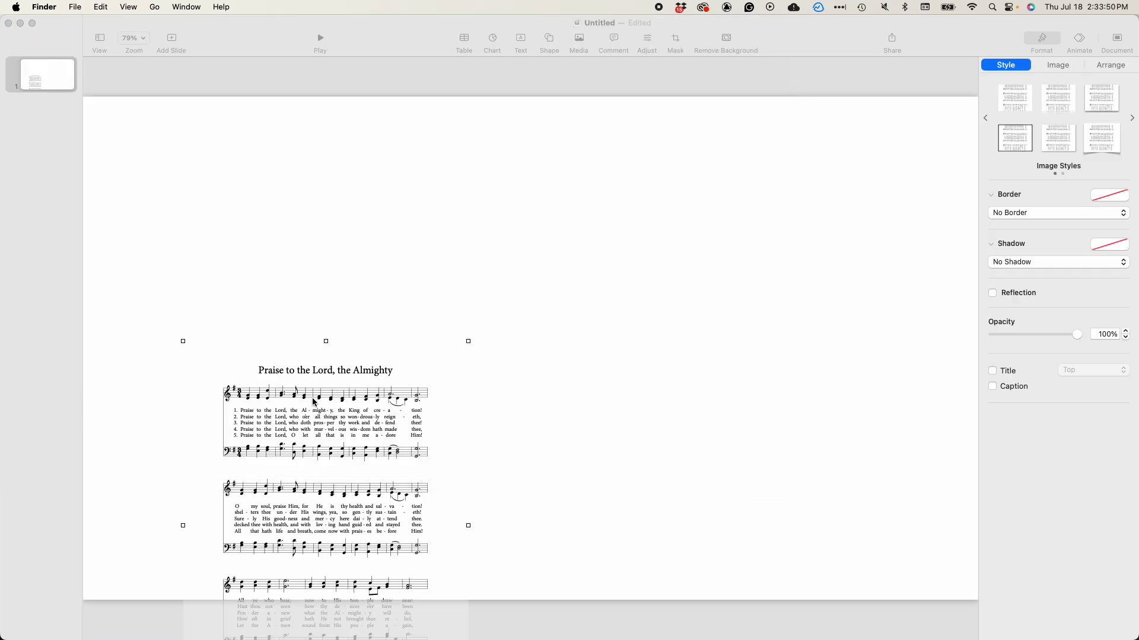
{"action": "left_click", "coordinate": [350, 273]}
{"action": "left_click_drag", "start_coordinate": [356, 433], "coordinate": [311, 198]}
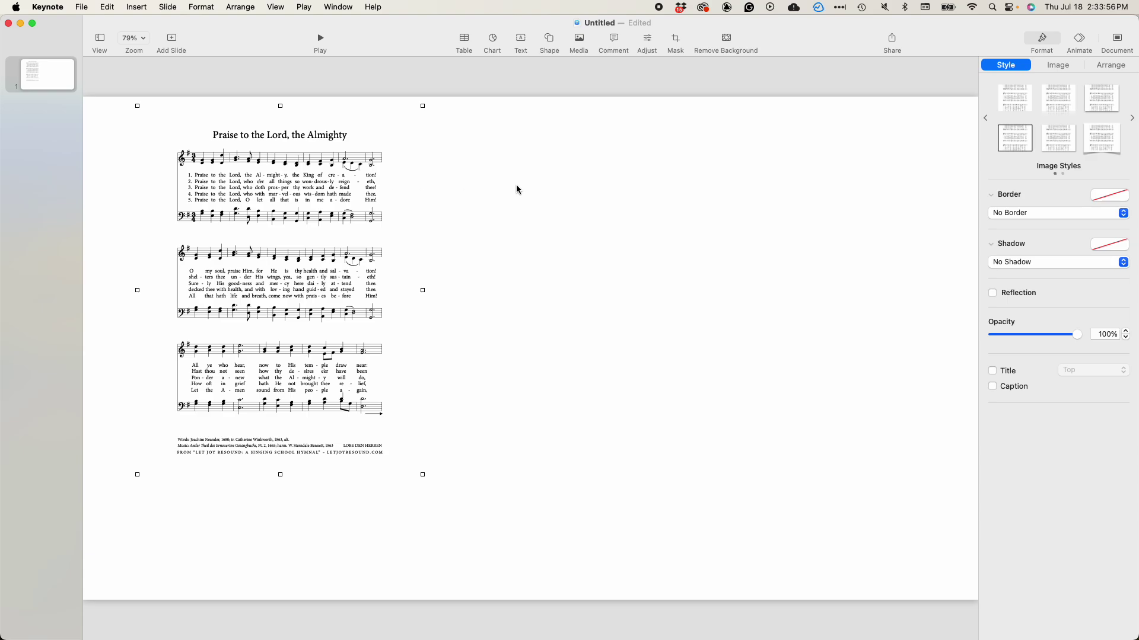
Mask the hymn page down to its title and first music system, trimming the empty margins.
{"action": "left_click", "coordinate": [679, 44]}
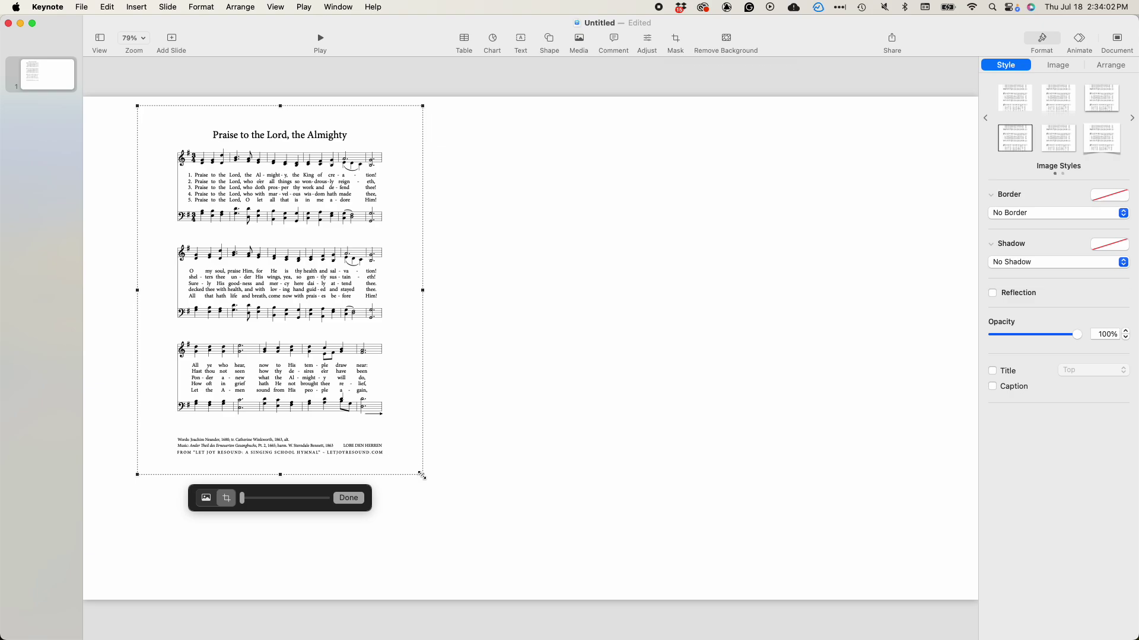
{"action": "left_click_drag", "start_coordinate": [423, 475], "coordinate": [384, 228]}
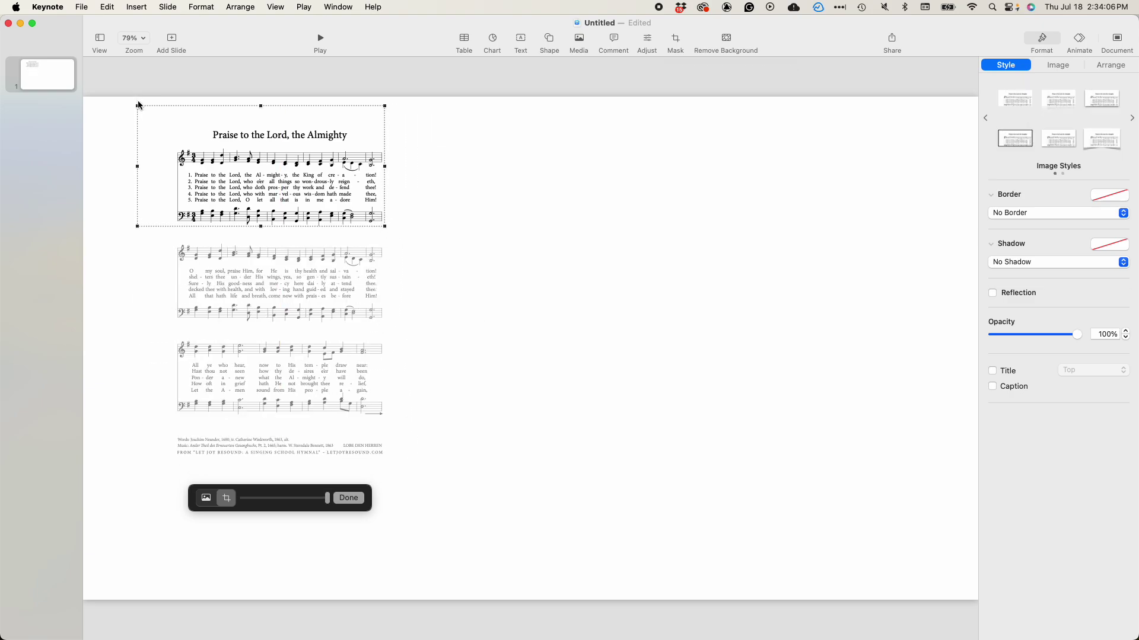
{"action": "left_click_drag", "start_coordinate": [138, 106], "coordinate": [172, 127]}
{"action": "left_click", "coordinate": [447, 254]}
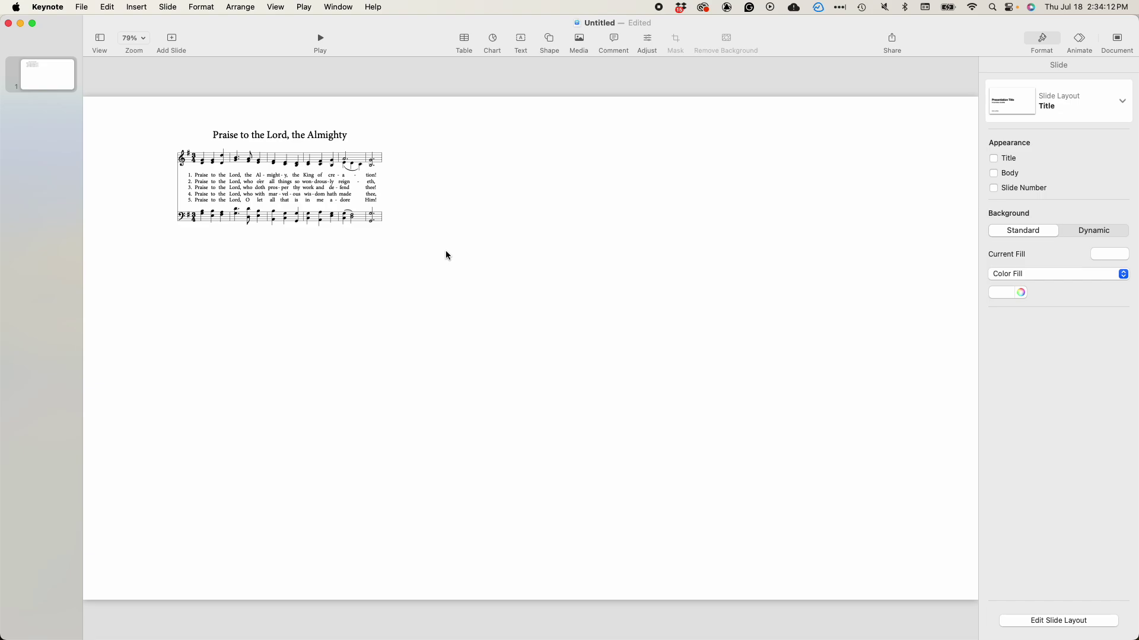
Enlarge the masked hymn image from the slide's upper-left corner to nearly full slide width and centre it vertically.
{"action": "left_click_drag", "start_coordinate": [350, 160], "coordinate": [259, 136]}
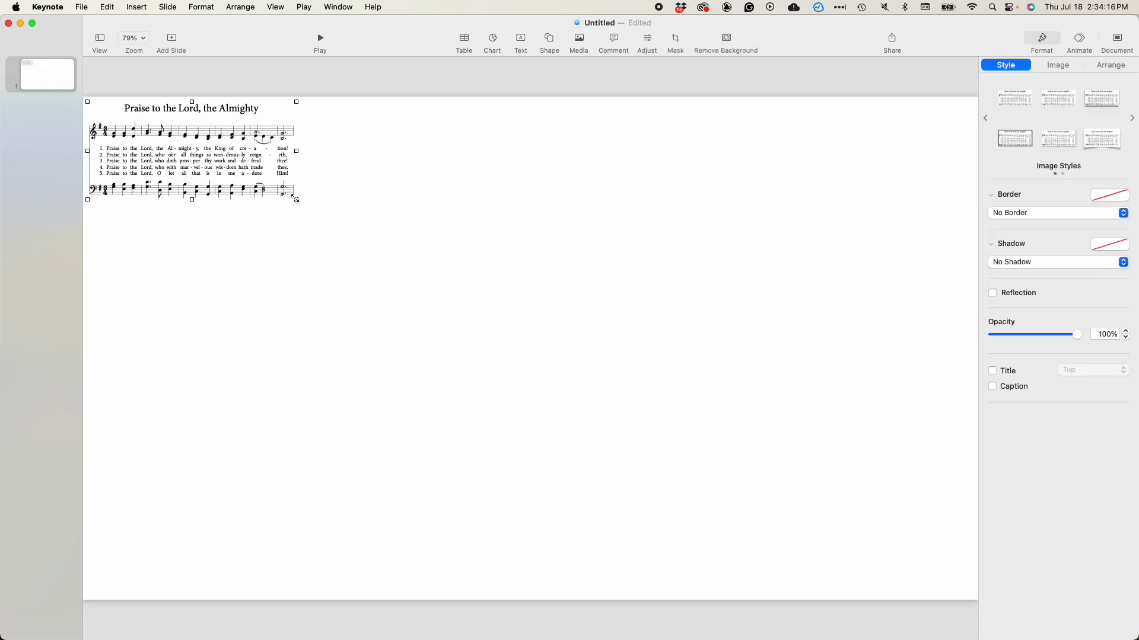
{"action": "left_click_drag", "start_coordinate": [296, 200], "coordinate": [915, 623]}
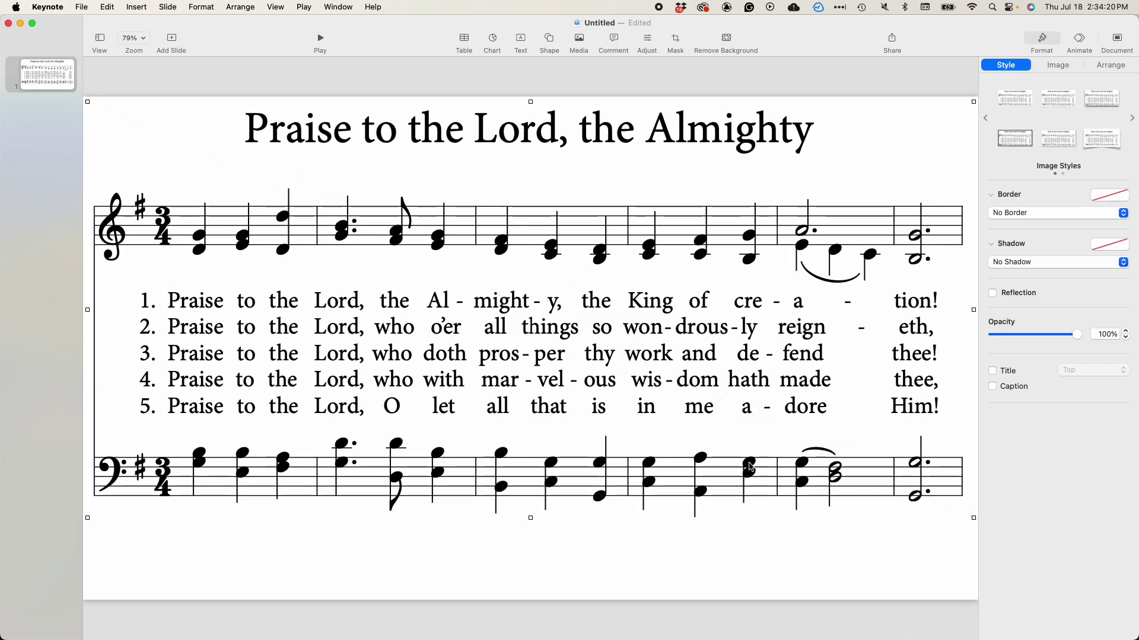
{"action": "left_click_drag", "start_coordinate": [750, 467], "coordinate": [751, 497]}
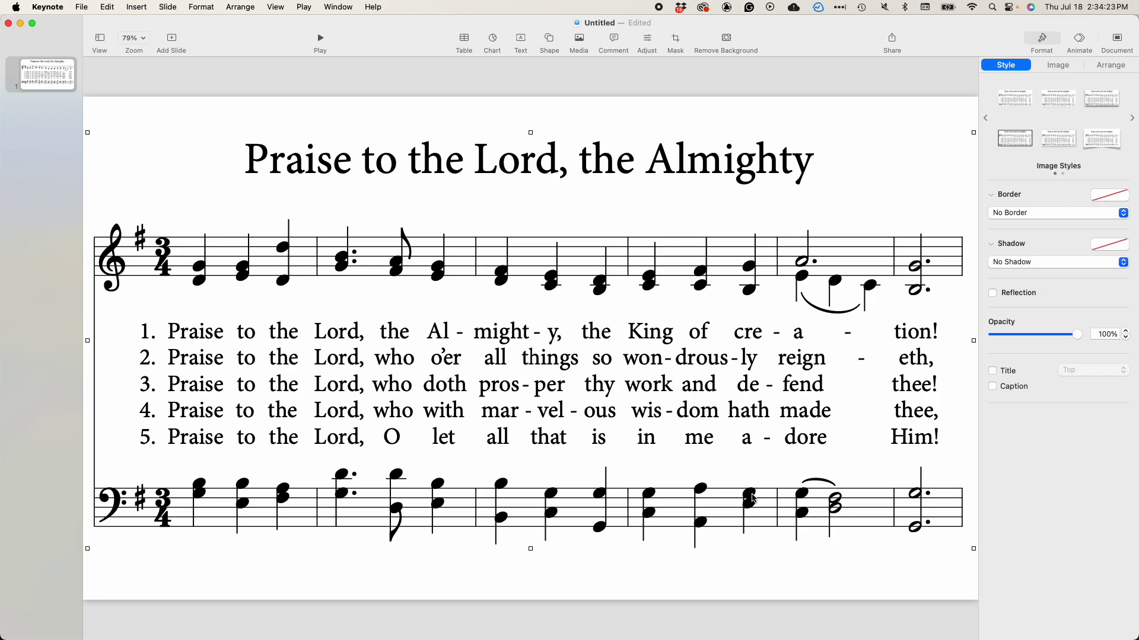
Show the rulers and add a vertical guide at the staff's left edge and a horizontal guide just above the treble staff.
{"action": "left_click", "coordinate": [289, 6]}
{"action": "left_click", "coordinate": [306, 189]}
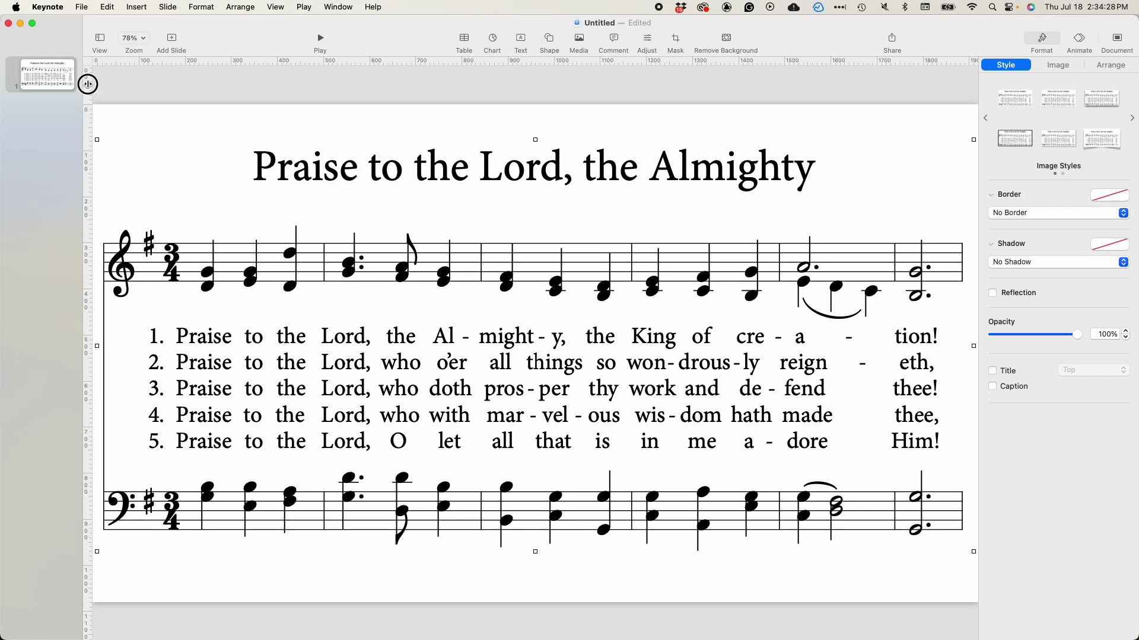
{"action": "left_click_drag", "start_coordinate": [87, 85], "coordinate": [103, 97]}
{"action": "left_click_drag", "start_coordinate": [153, 64], "coordinate": [154, 230]}
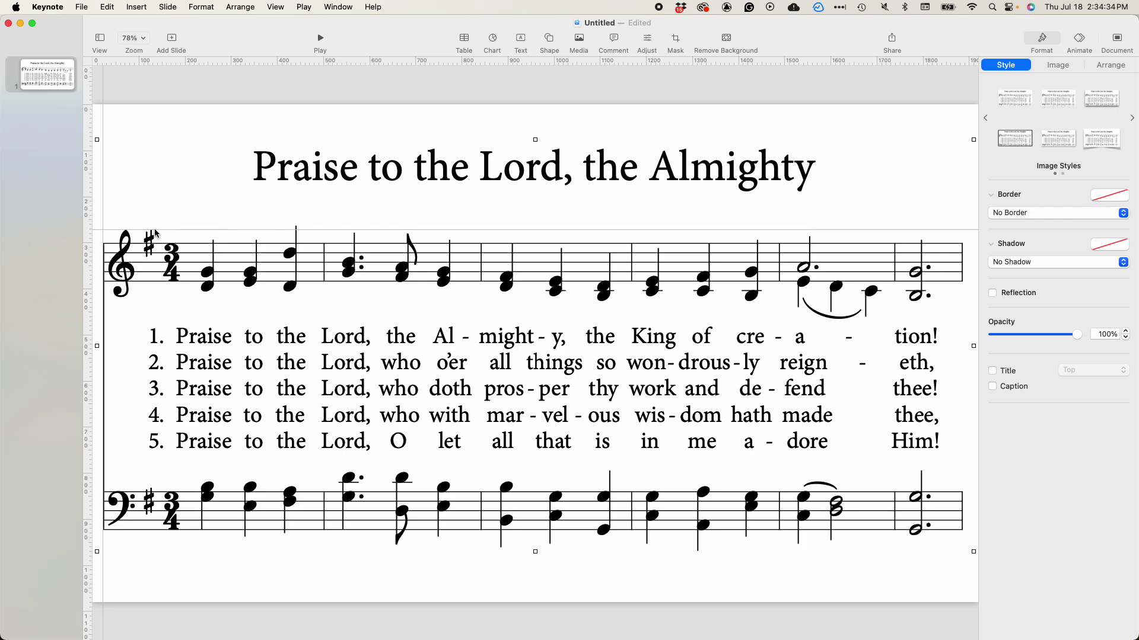
{"action": "left_click", "coordinate": [669, 103]}
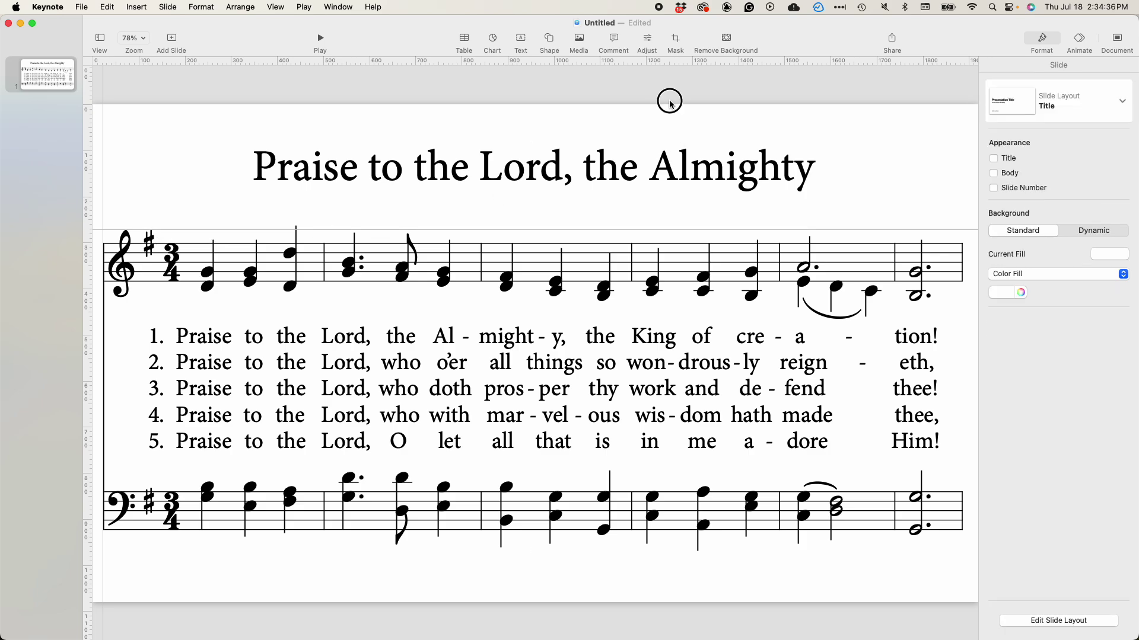
Duplicate slide 1 with the title and first music system.
{"action": "left_click", "coordinate": [56, 78]}
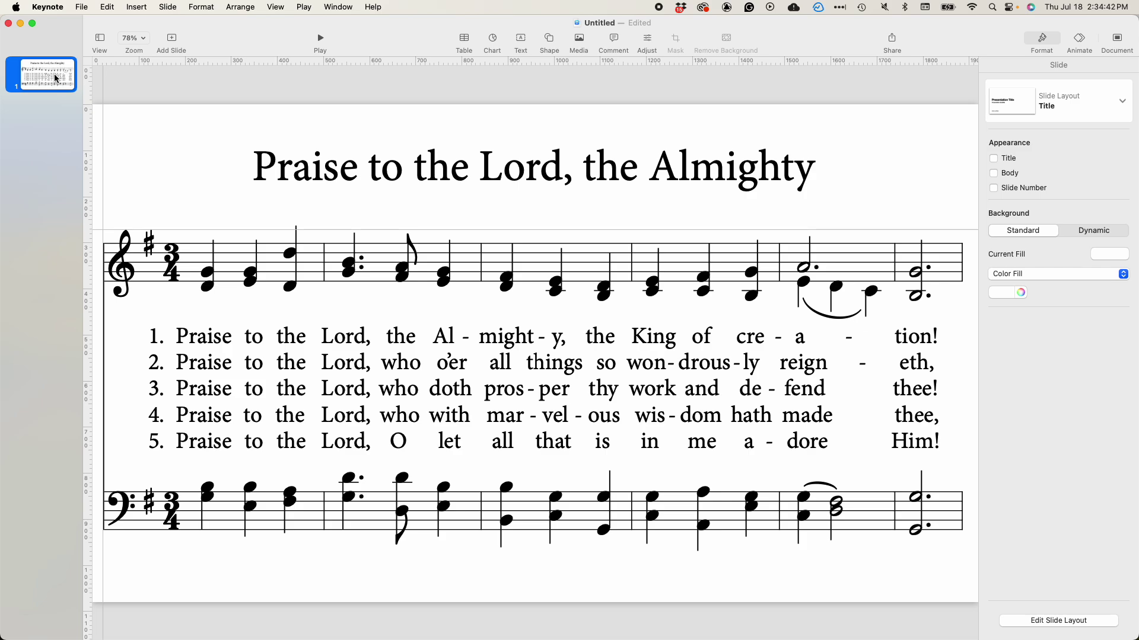
{"action": "right_click", "coordinate": [52, 76]}
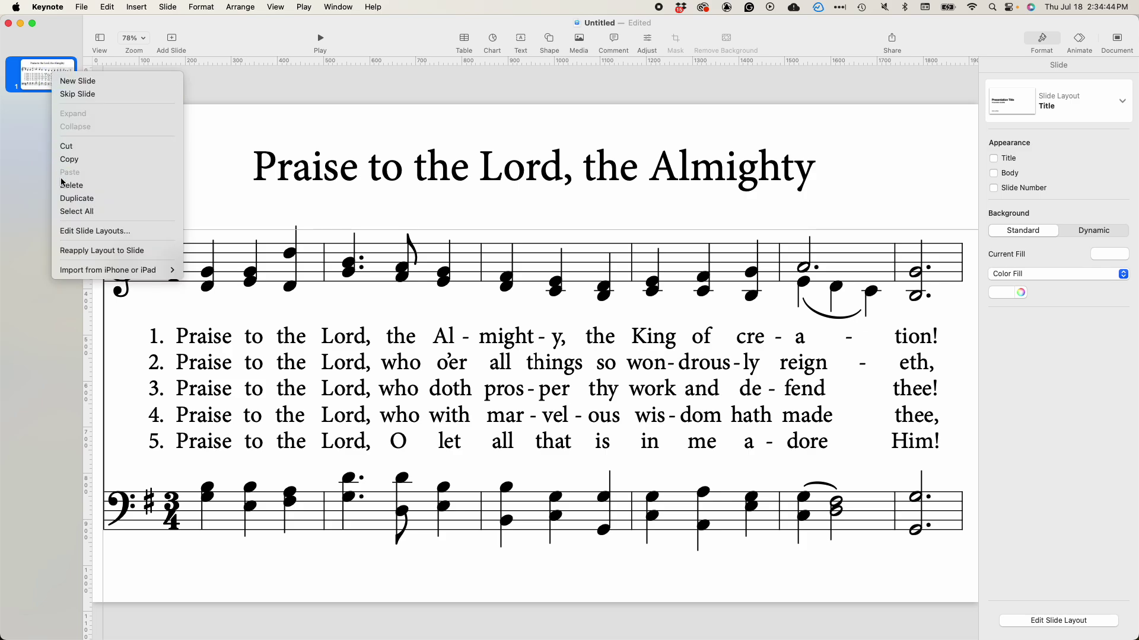
{"action": "left_click", "coordinate": [69, 200]}
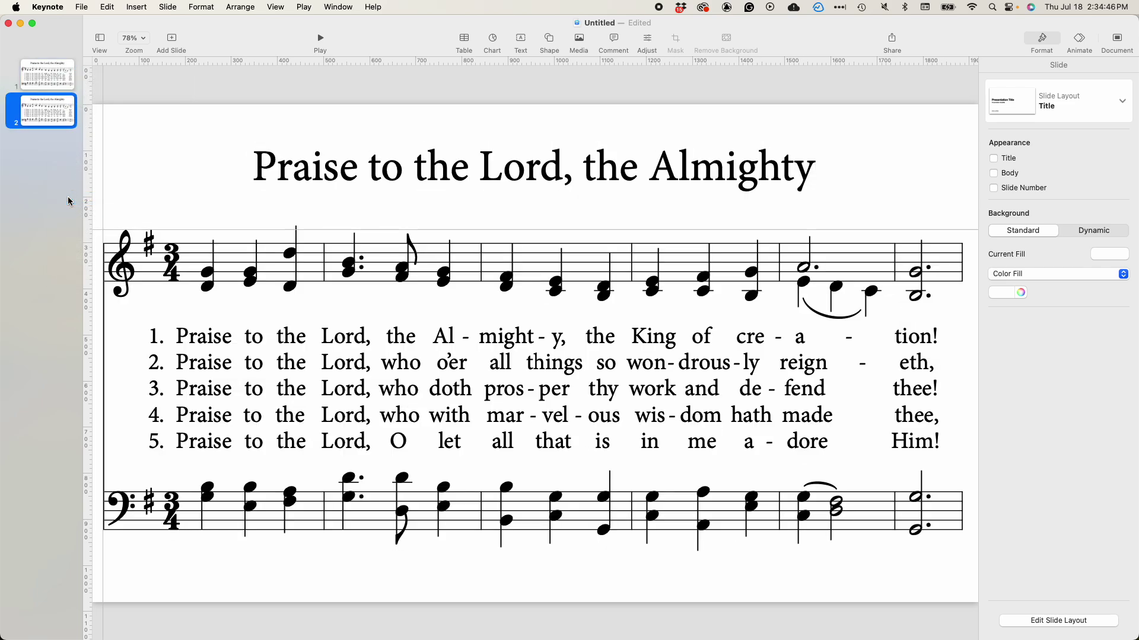
On slide 2, shift the hymn page inside its mask to show the second music system, aligned with the guides.
{"action": "left_click", "coordinate": [511, 290]}
{"action": "left_click", "coordinate": [675, 40]}
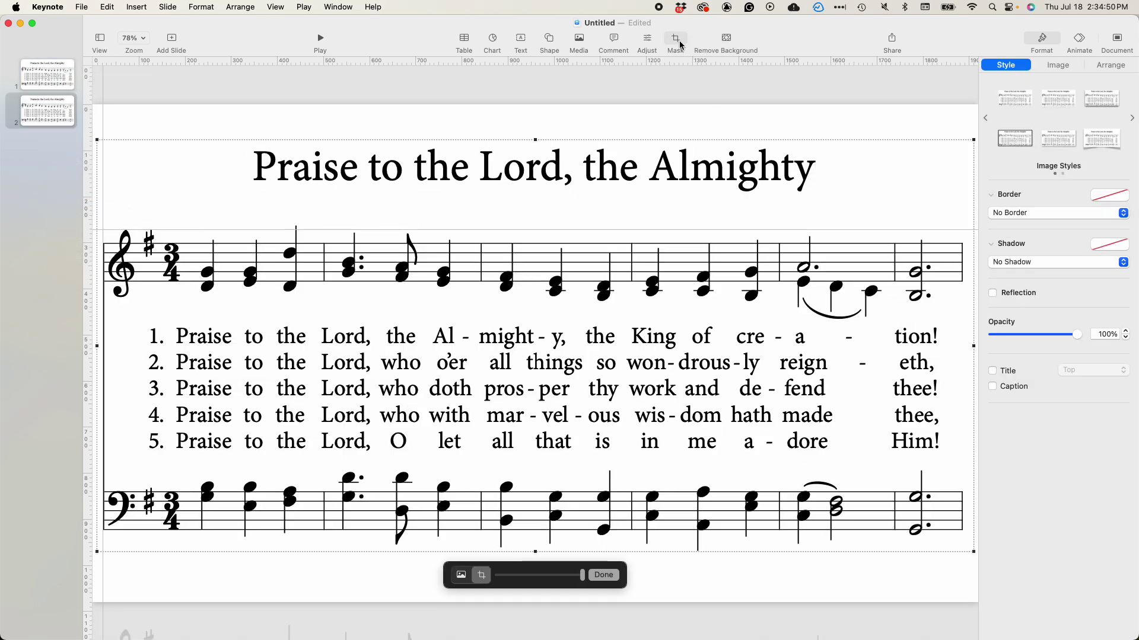
{"action": "left_click_drag", "start_coordinate": [627, 365], "coordinate": [627, 218]}
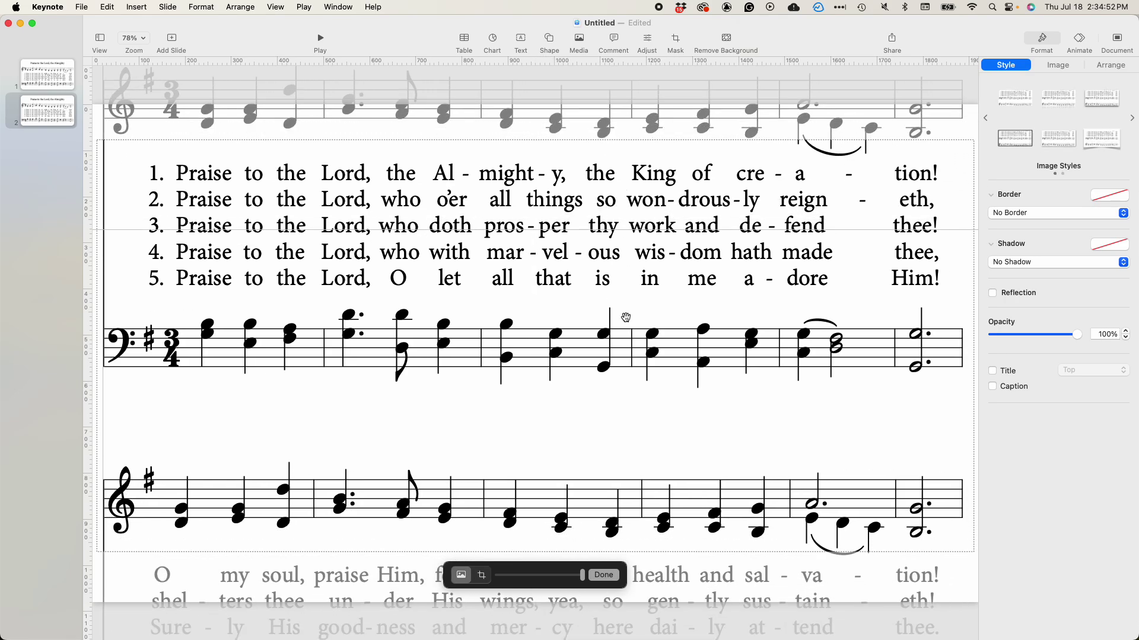
{"action": "left_click_drag", "start_coordinate": [625, 347], "coordinate": [622, 170]}
{"action": "left_click_drag", "start_coordinate": [596, 315], "coordinate": [593, 257]}
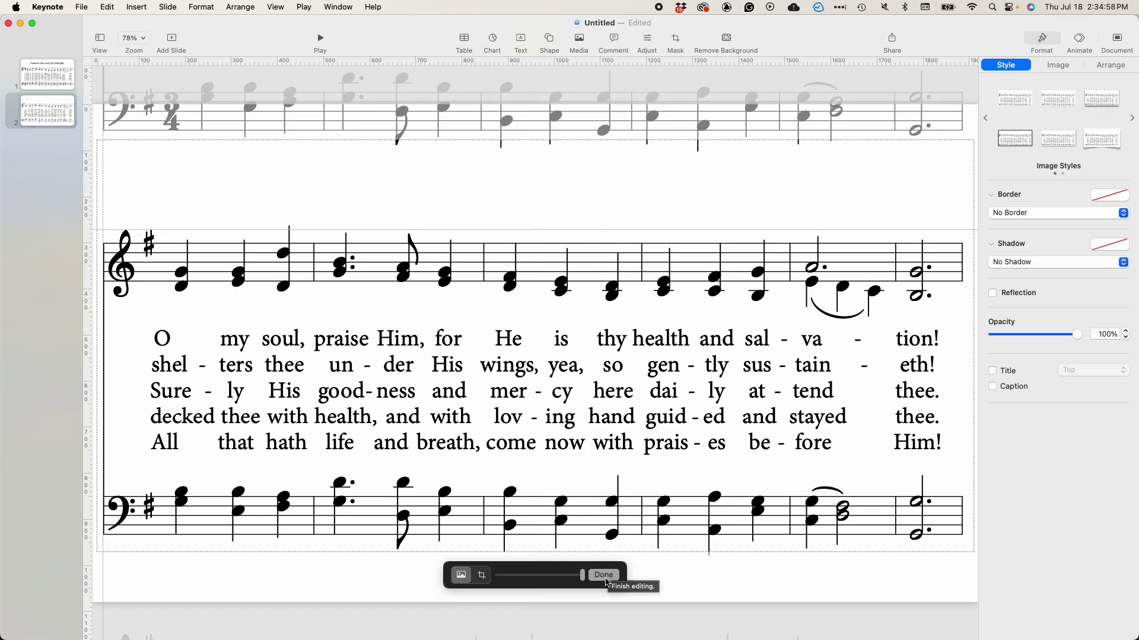
Extend the lower edge of slide 2's mask slightly below the bass staff's note stems and finish masking.
{"action": "left_click", "coordinate": [485, 574]}
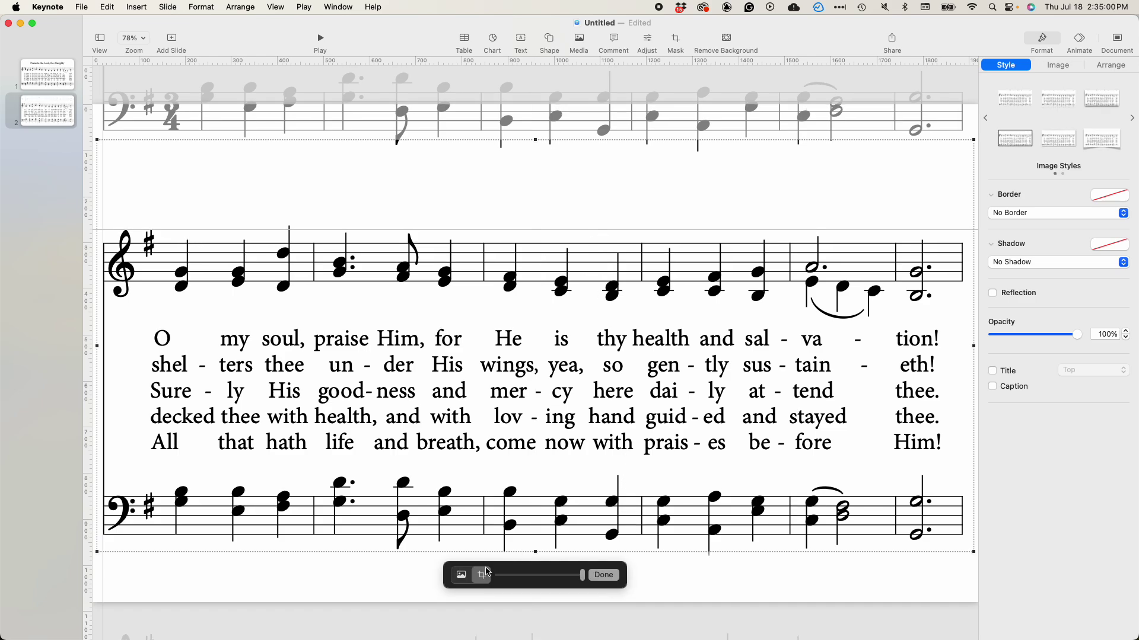
{"action": "left_click_drag", "start_coordinate": [535, 550], "coordinate": [536, 555]}
{"action": "left_click", "coordinate": [602, 576]}
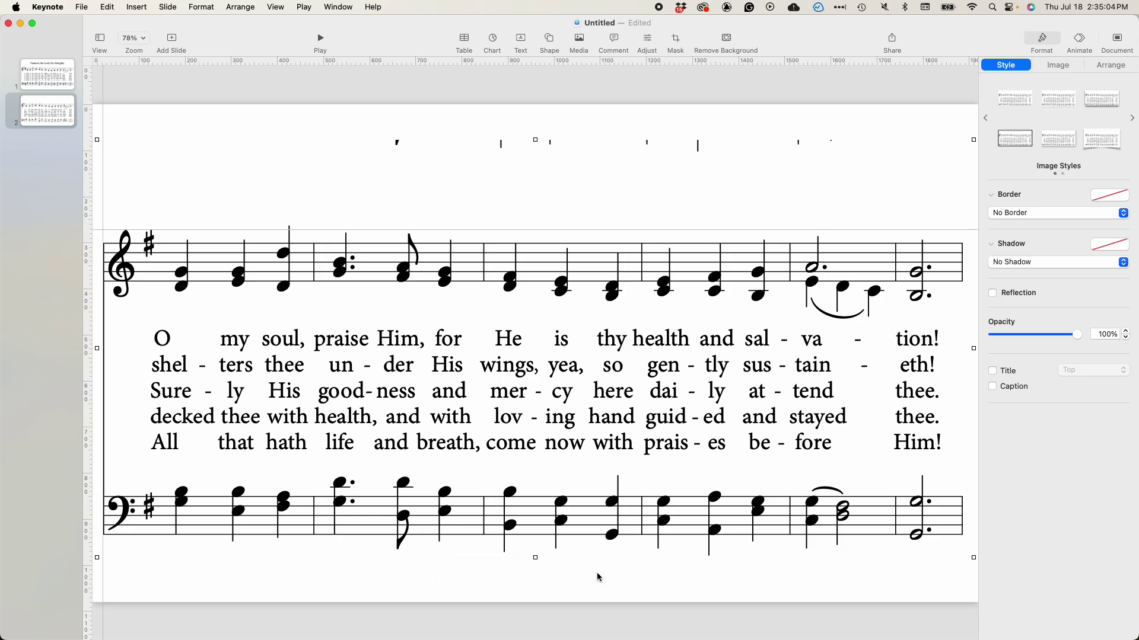
{"action": "left_click", "coordinate": [598, 590]}
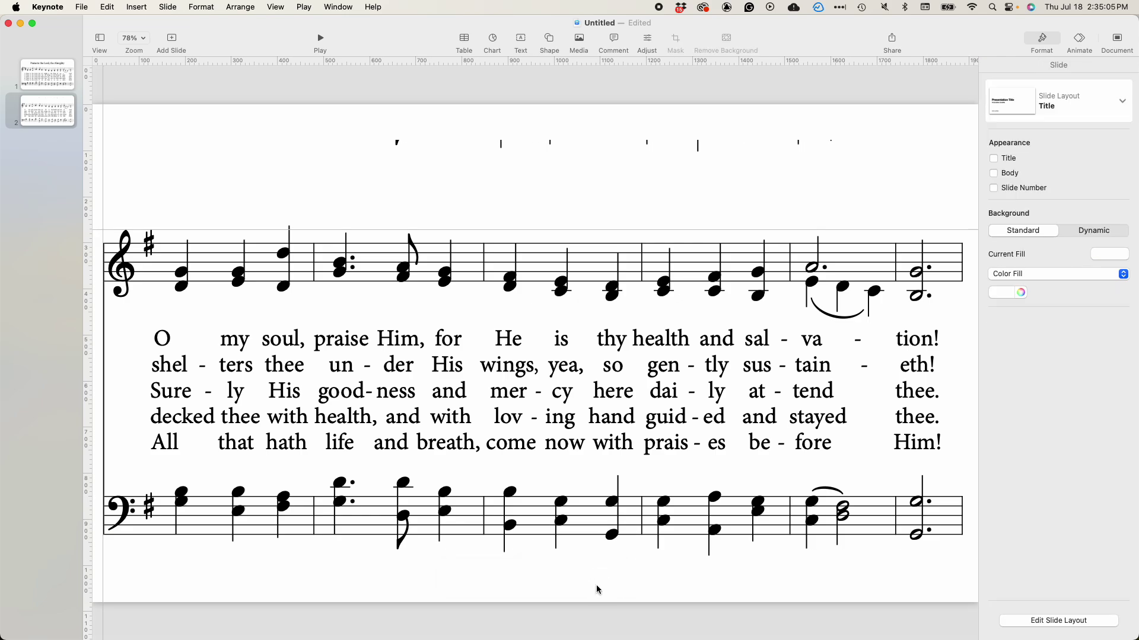
Trim the upper edge of slide 2's mask down to just above the treble staff, removing the first system's stray note stems.
{"action": "left_click", "coordinate": [563, 302]}
{"action": "left_click", "coordinate": [676, 40]}
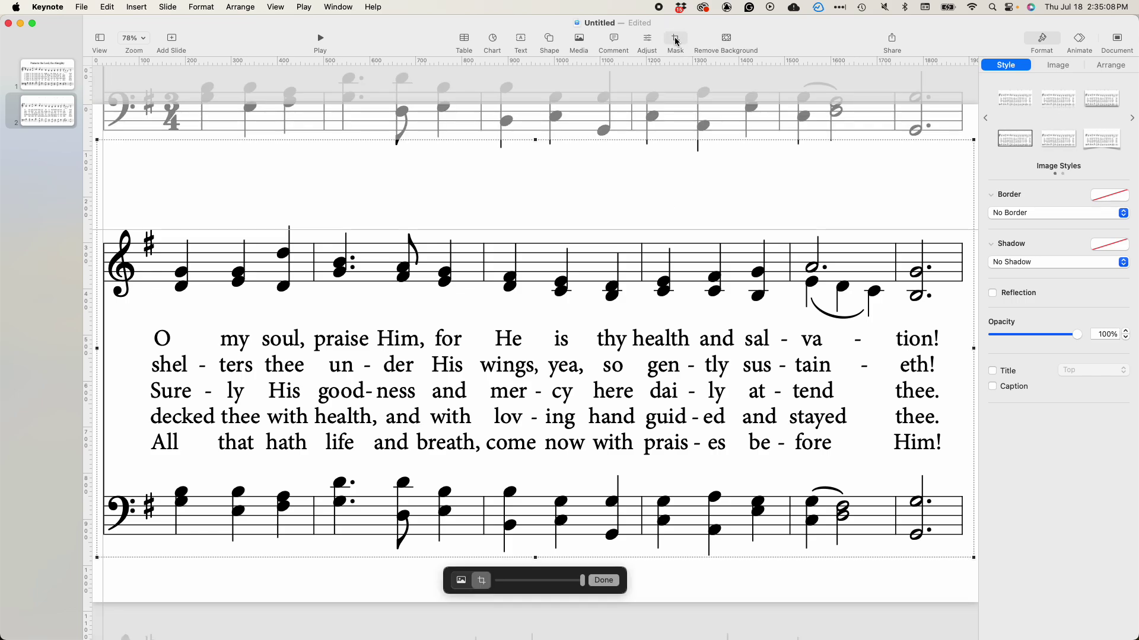
{"action": "left_click_drag", "start_coordinate": [535, 138], "coordinate": [534, 200]}
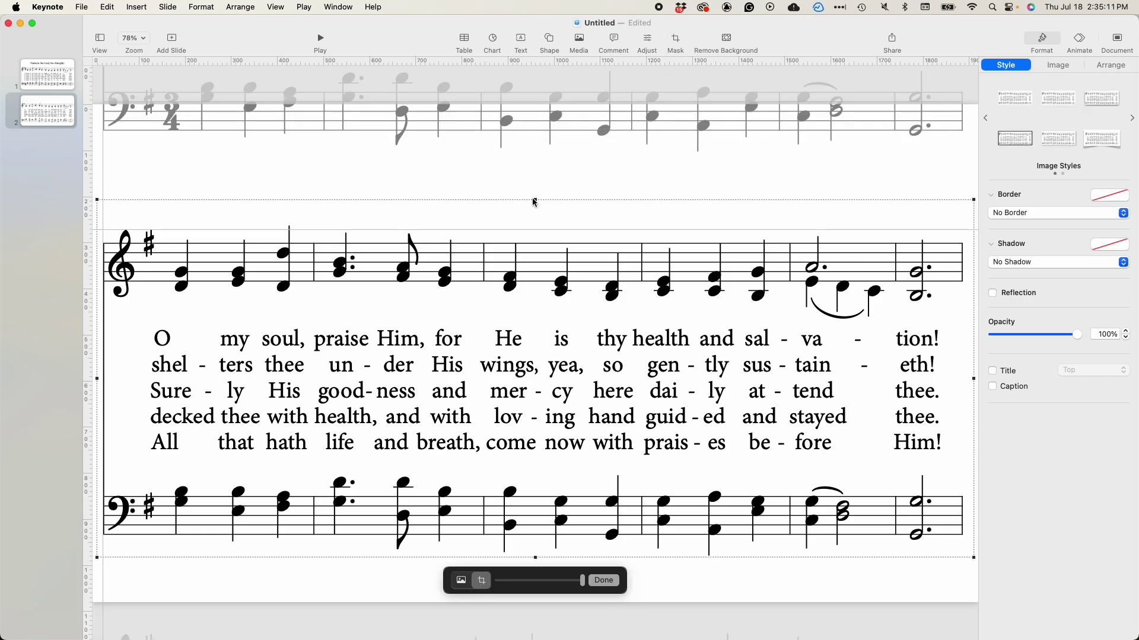
{"action": "left_click", "coordinate": [604, 581]}
Move slide 2's masked music system slightly upward on the slide.
{"action": "left_click", "coordinate": [58, 119]}
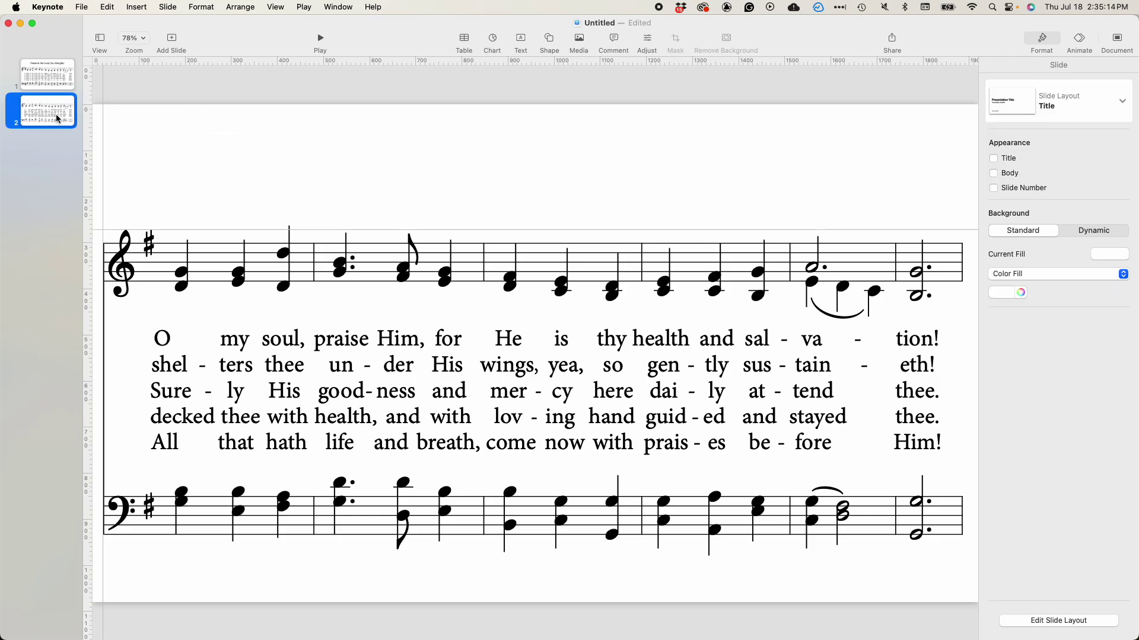
{"action": "left_click", "coordinate": [307, 348]}
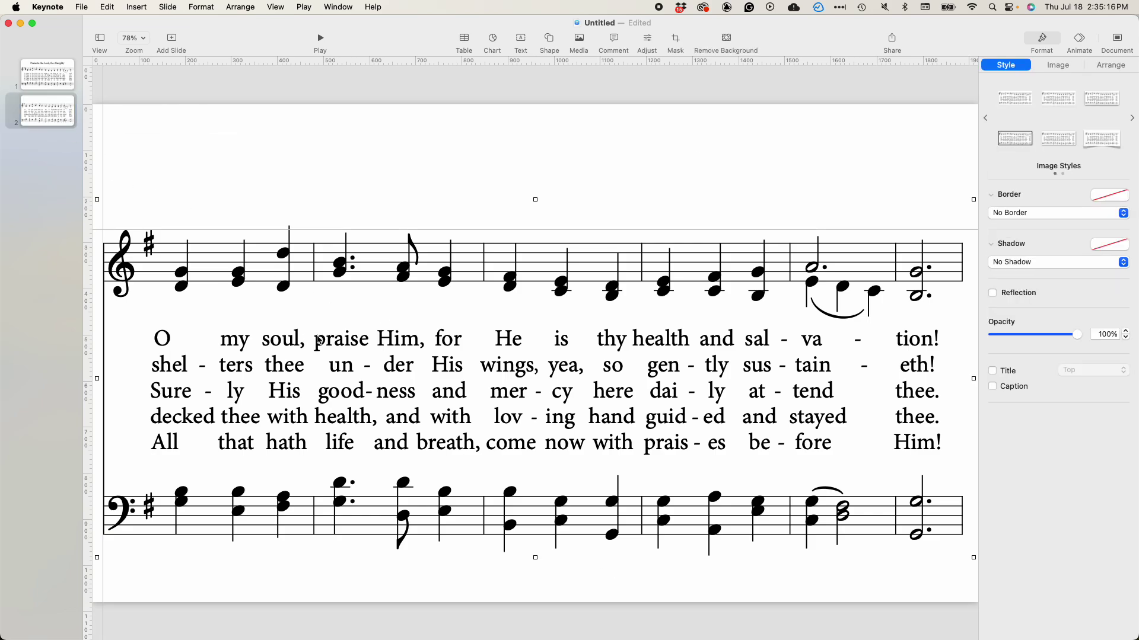
{"action": "left_click_drag", "start_coordinate": [403, 271], "coordinate": [404, 246]}
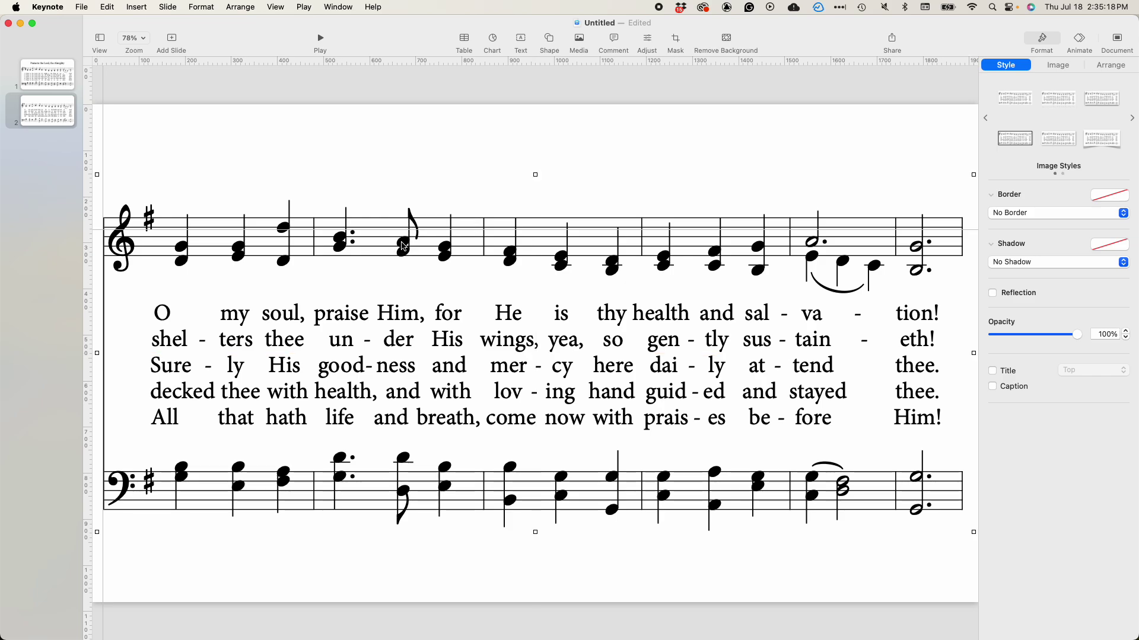
Duplicate slide 2 with its masked music system.
{"action": "left_click", "coordinate": [41, 117]}
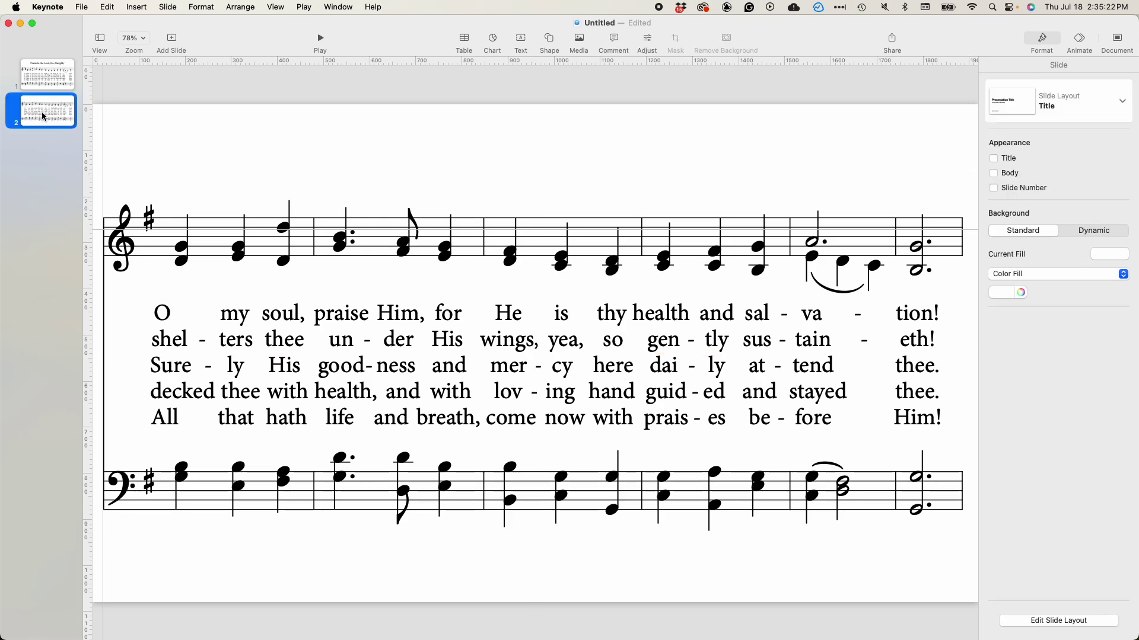
{"action": "right_click", "coordinate": [43, 117]}
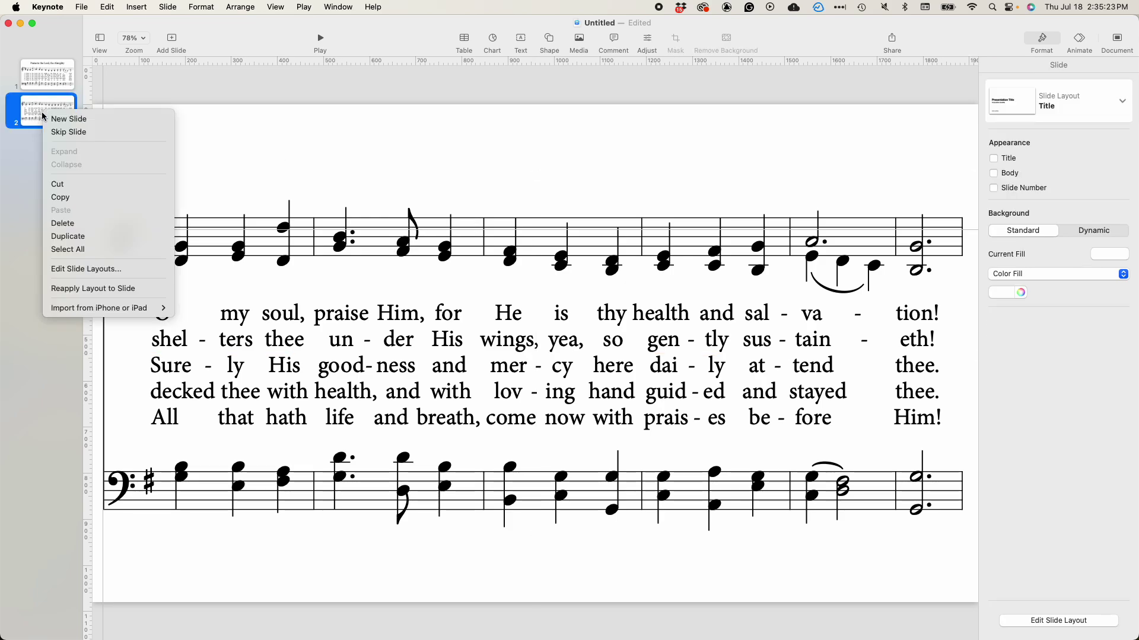
{"action": "left_click", "coordinate": [69, 238]}
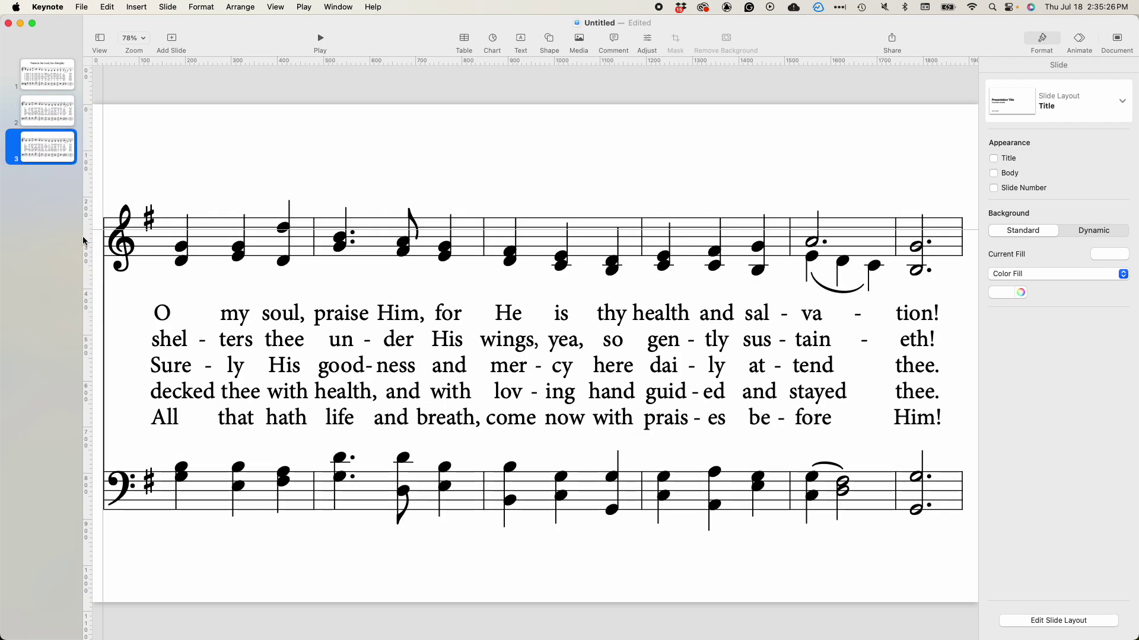
On slide 3, shift the hymn page inside its mask to show the third music system, starting "All ye who hear".
{"action": "left_click", "coordinate": [283, 272]}
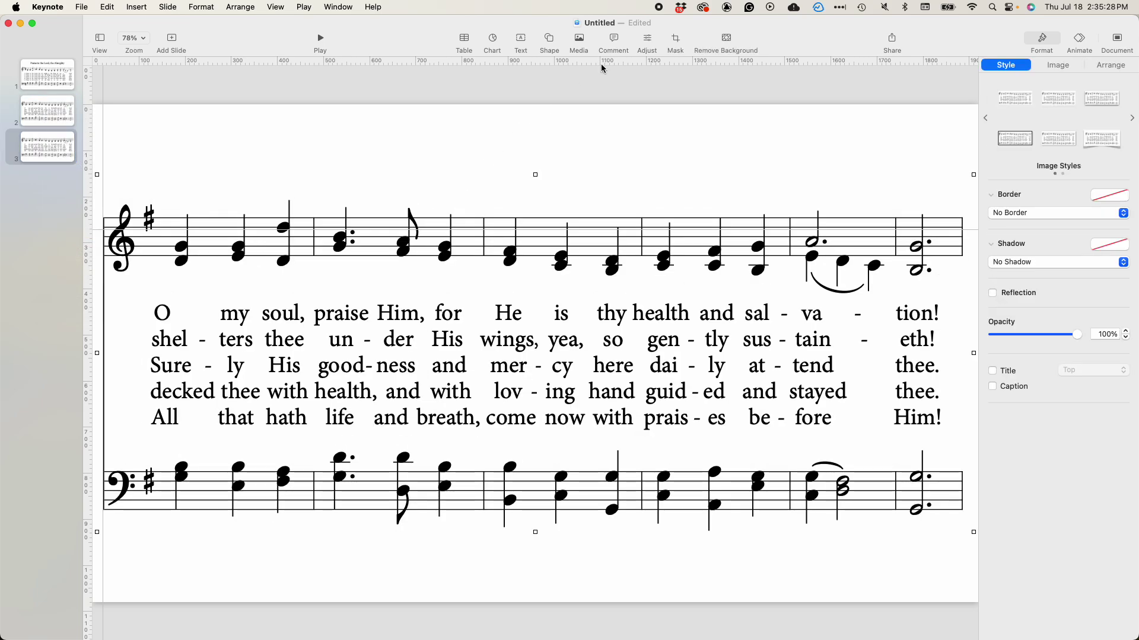
{"action": "left_click", "coordinate": [675, 38]}
{"action": "left_click_drag", "start_coordinate": [591, 289], "coordinate": [589, 83]}
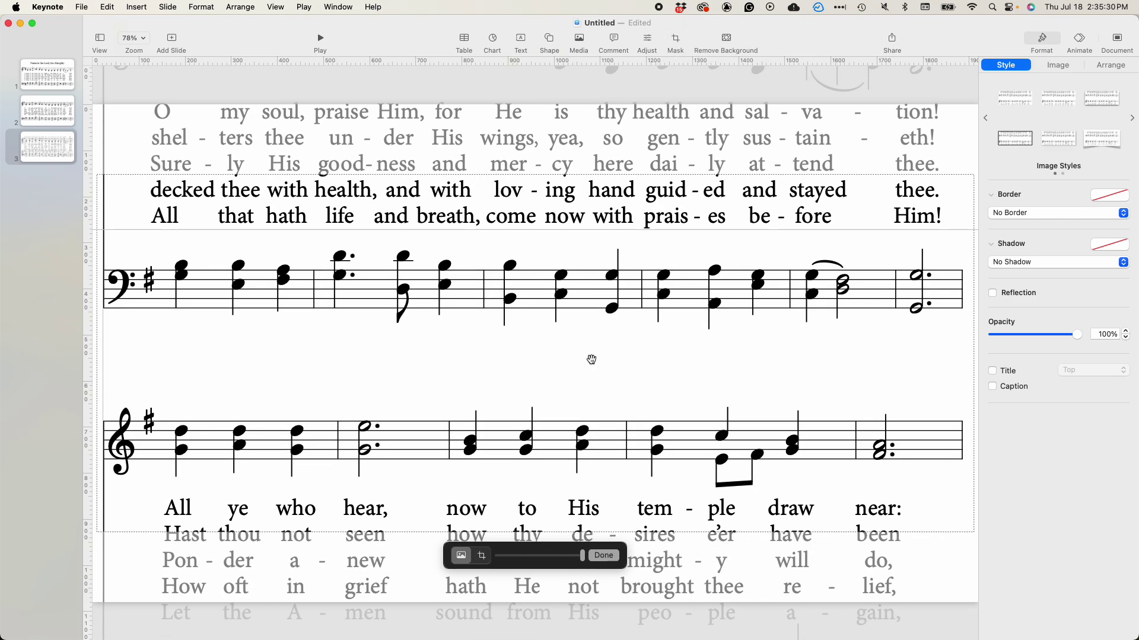
{"action": "left_click_drag", "start_coordinate": [591, 359], "coordinate": [592, 148]}
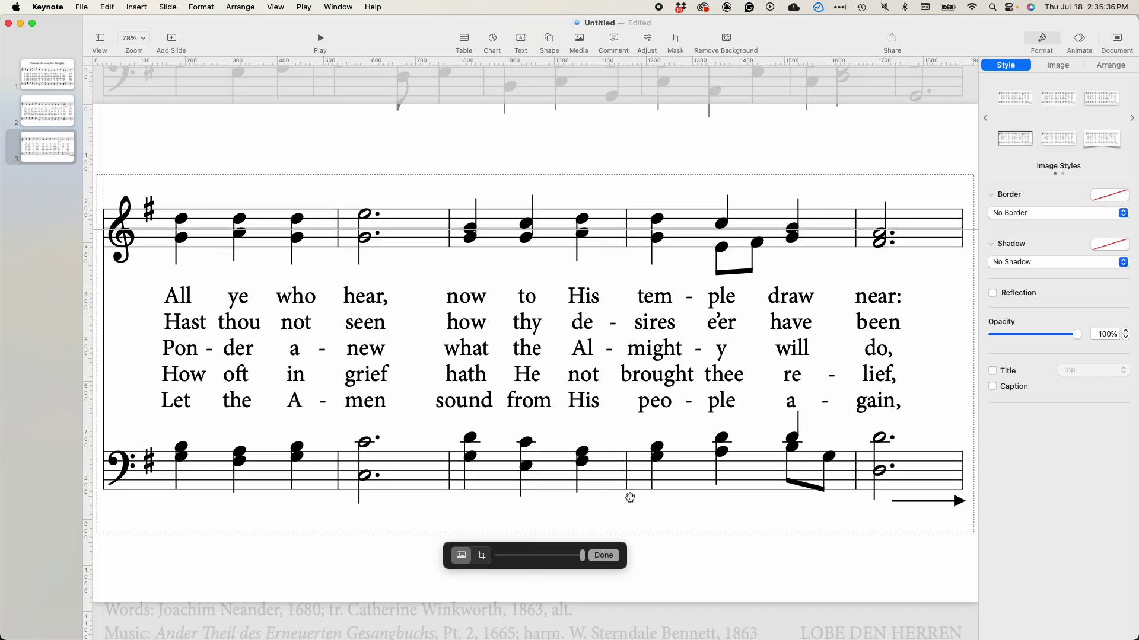
{"action": "left_click", "coordinate": [644, 566]}
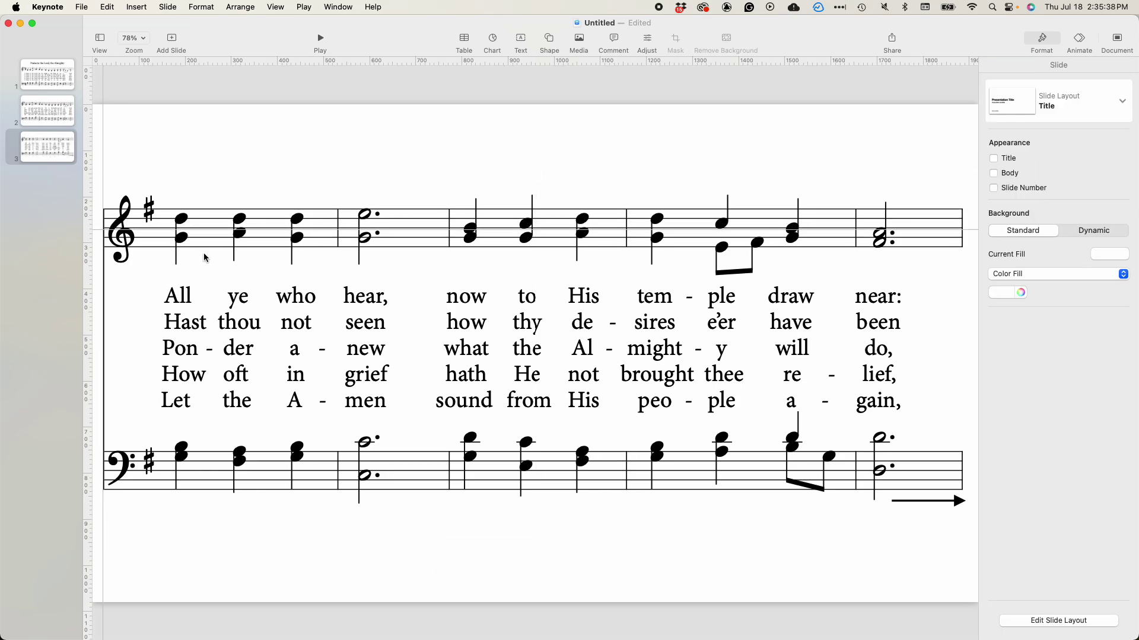
Duplicate the masked hymn image on slide 3 and move the copy up near the slide's upper edge.
{"action": "left_click", "coordinate": [183, 219]}
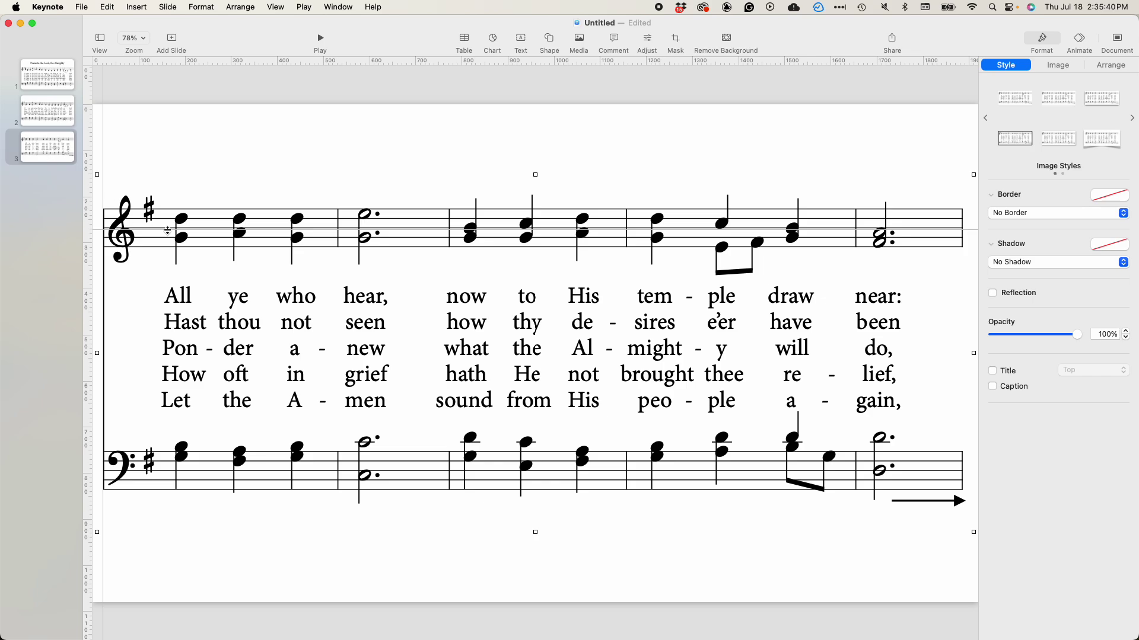
{"action": "key", "text": "shift+Right"}
{"action": "key", "text": "shift+Down"}
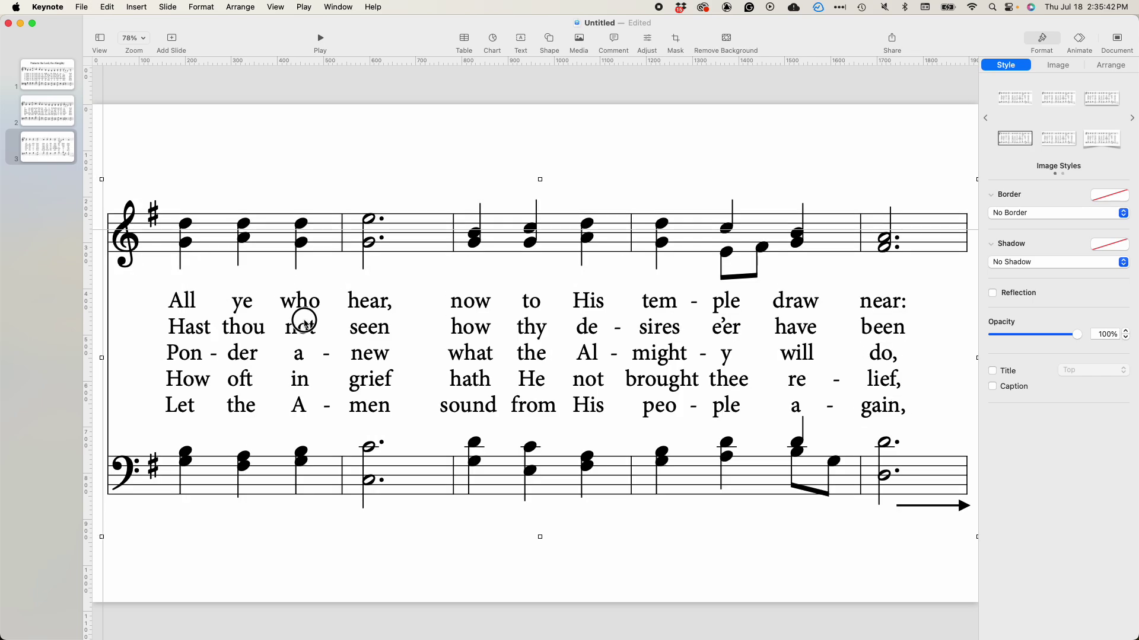
{"action": "left_click_drag", "start_coordinate": [304, 323], "coordinate": [304, 256]}
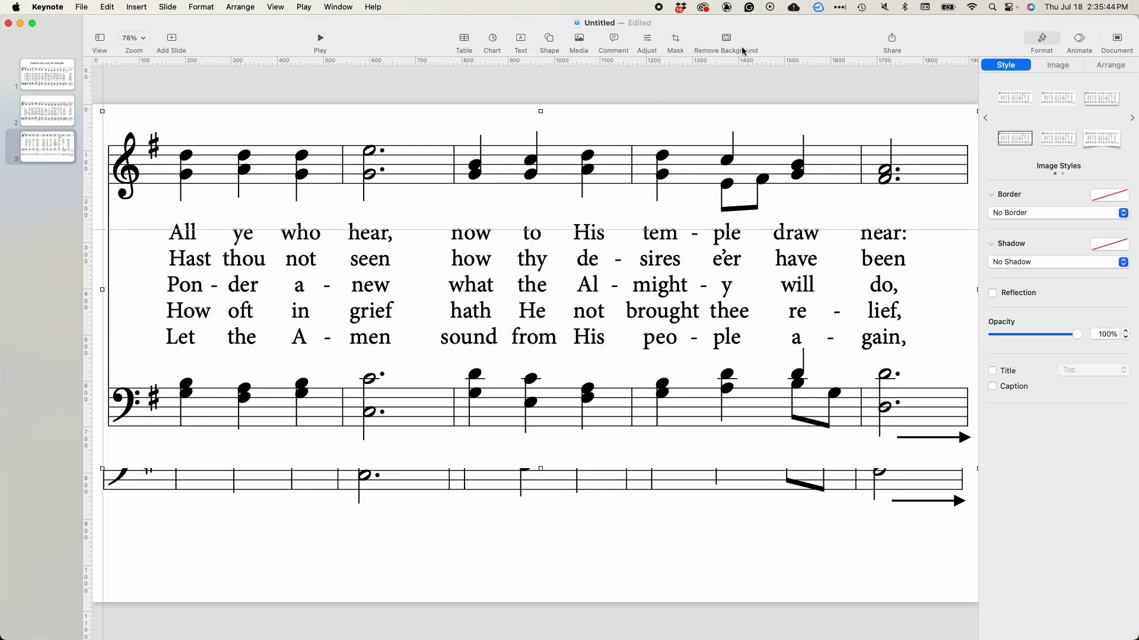
Mask the copy down to the two Words and Music credit lines and align it with the staff's left edge.
{"action": "left_click", "coordinate": [677, 40]}
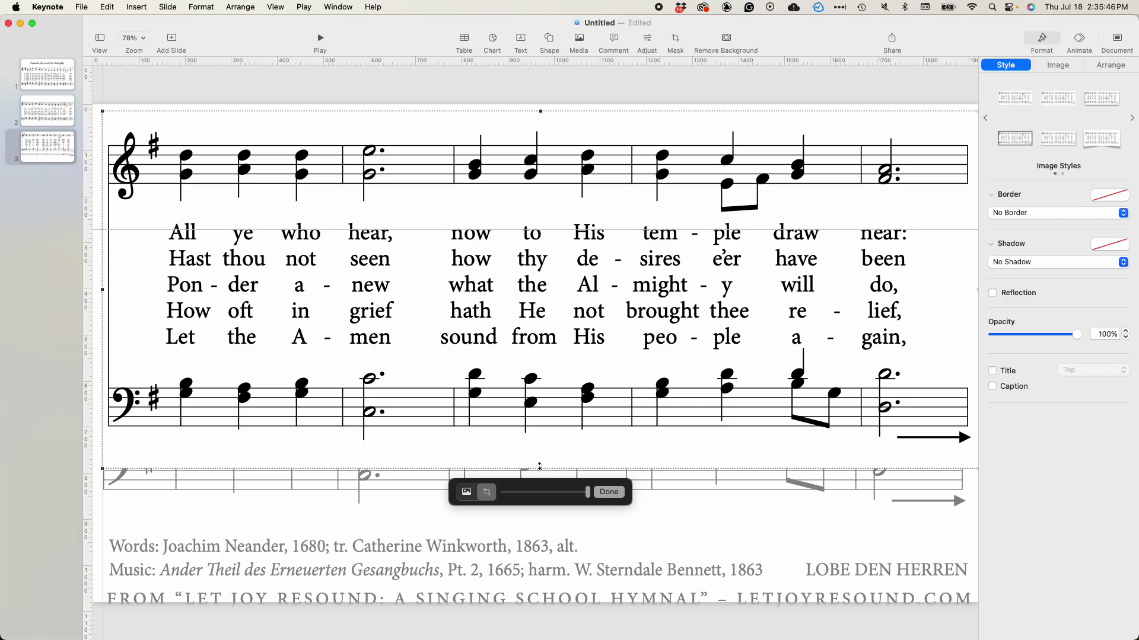
{"action": "left_click_drag", "start_coordinate": [539, 466], "coordinate": [540, 586]}
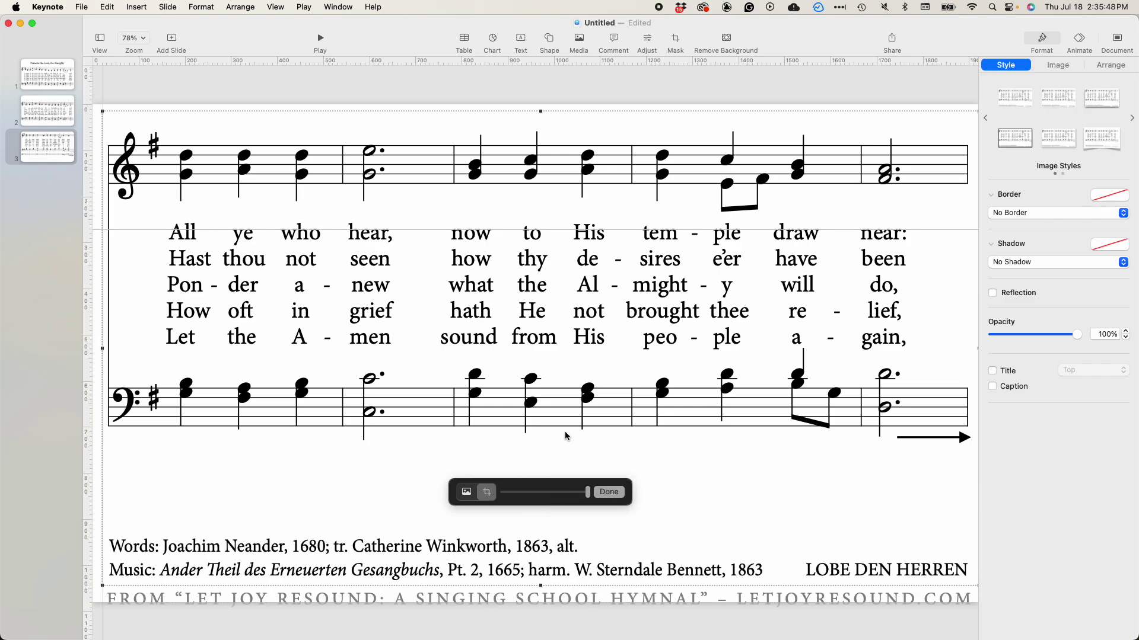
{"action": "left_click_drag", "start_coordinate": [540, 113], "coordinate": [548, 533]}
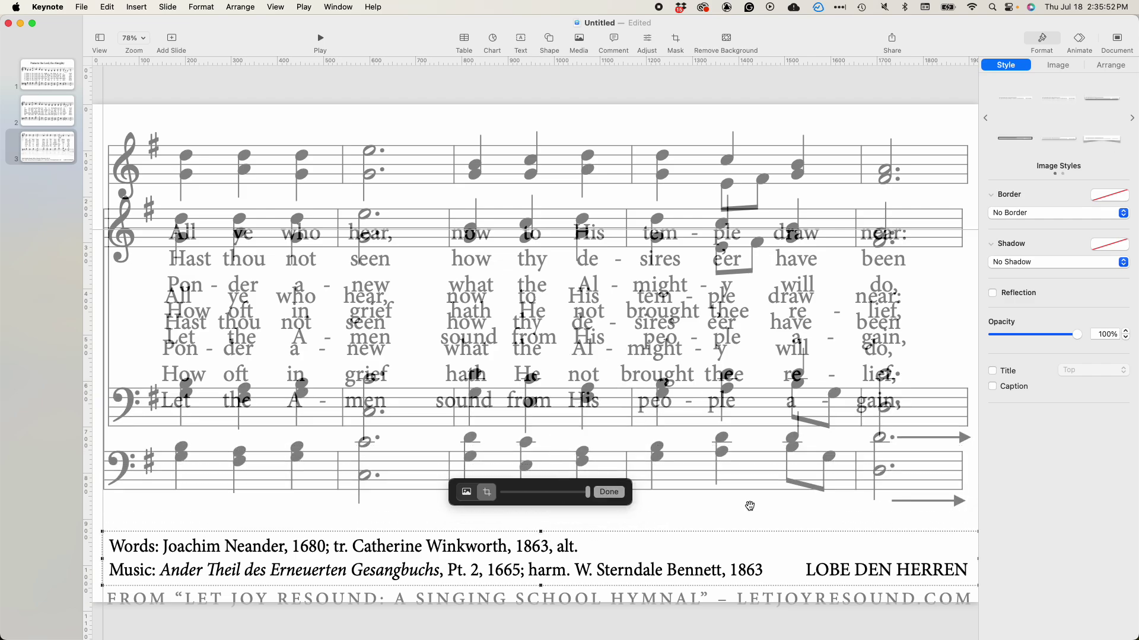
{"action": "left_click", "coordinate": [609, 492]}
{"action": "left_click_drag", "start_coordinate": [561, 543], "coordinate": [557, 544]}
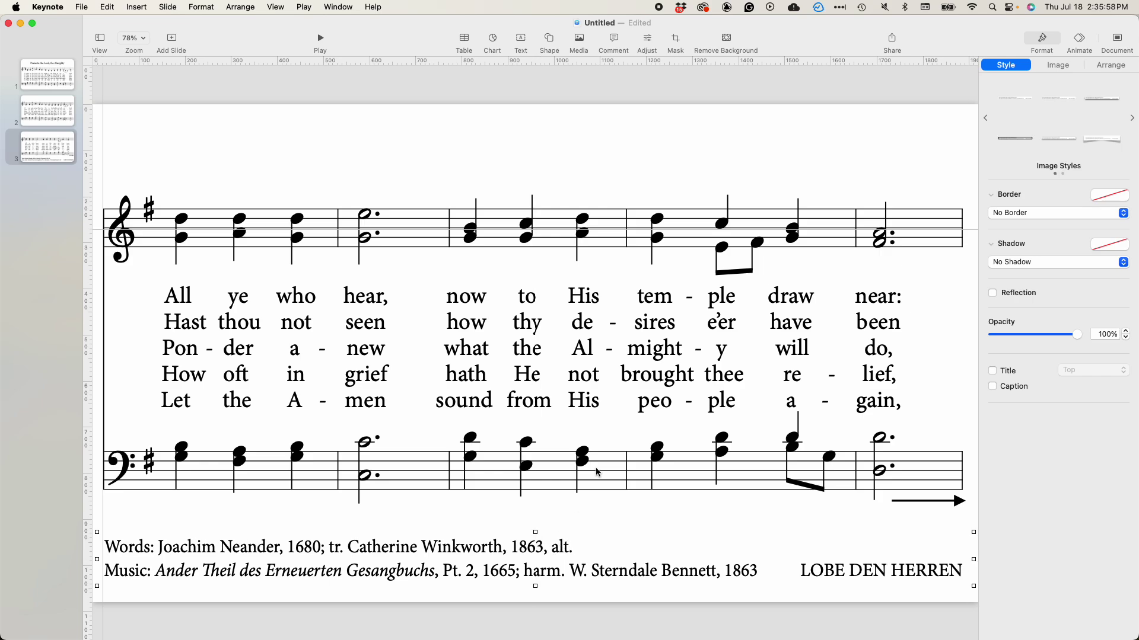
Remove the Words and Music credits image from slide 3.
{"action": "left_click", "coordinate": [812, 111]}
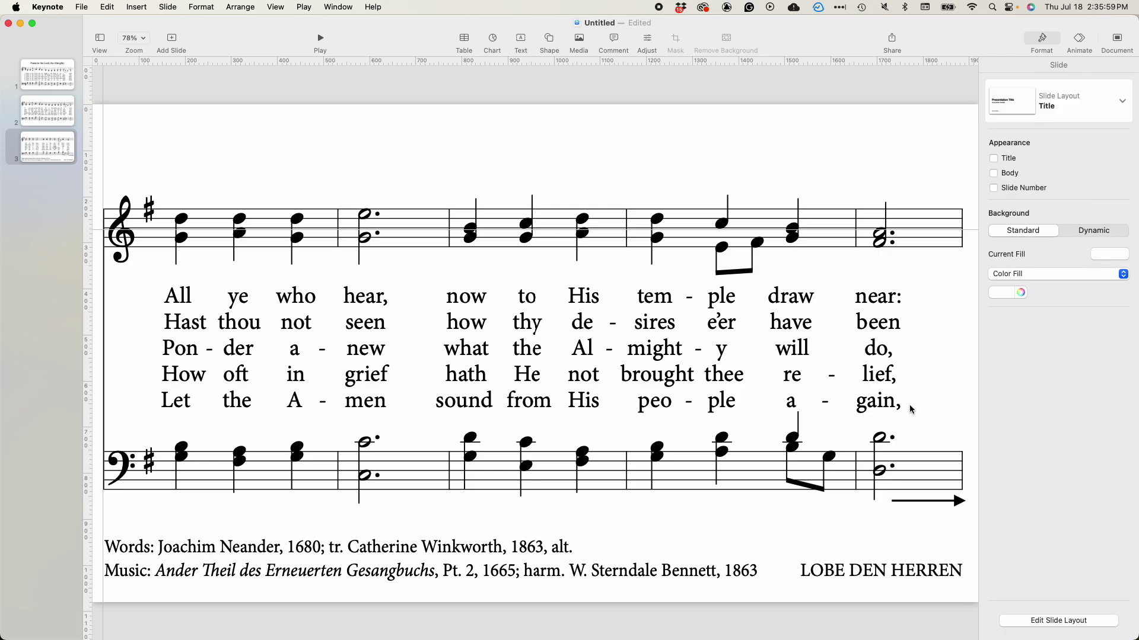
{"action": "left_click", "coordinate": [963, 504]}
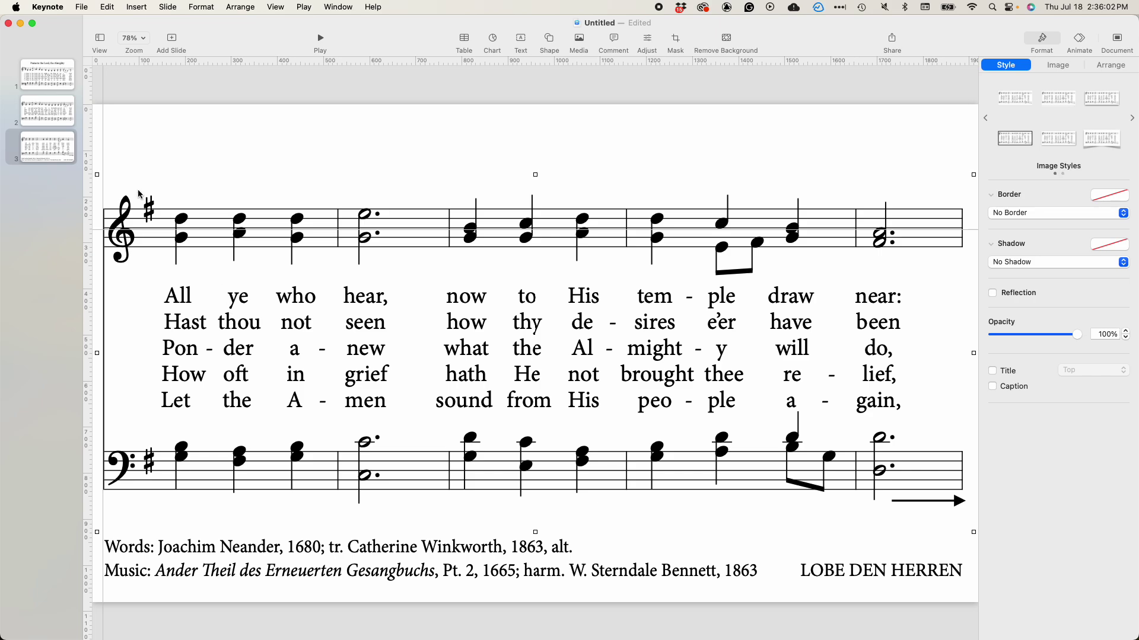
{"action": "left_click", "coordinate": [470, 587]}
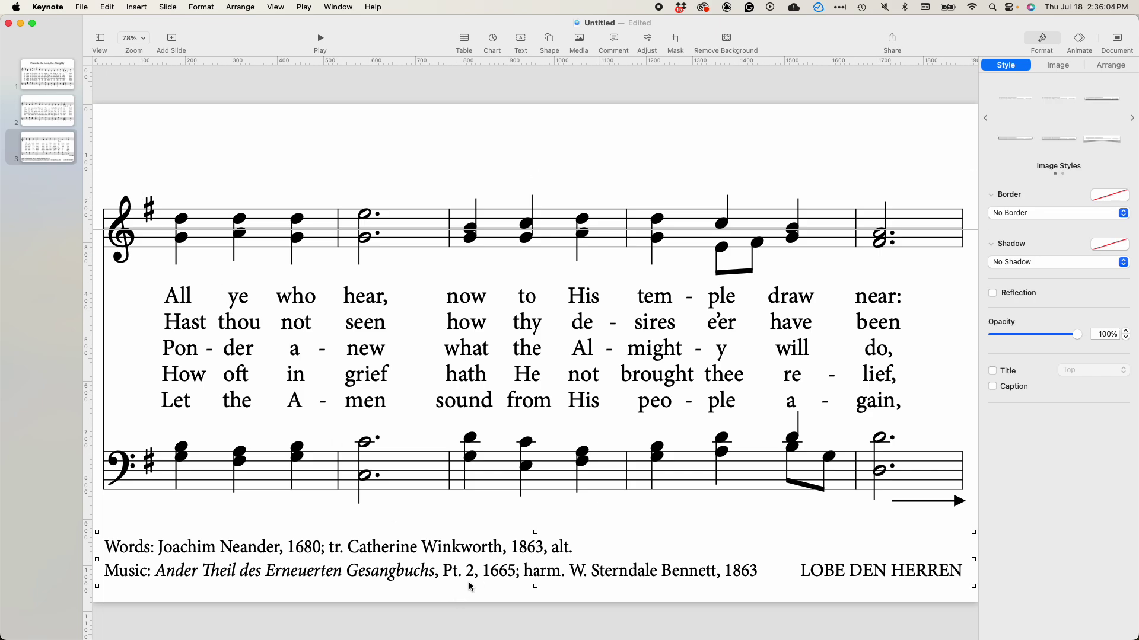
{"action": "key", "text": "Delete"}
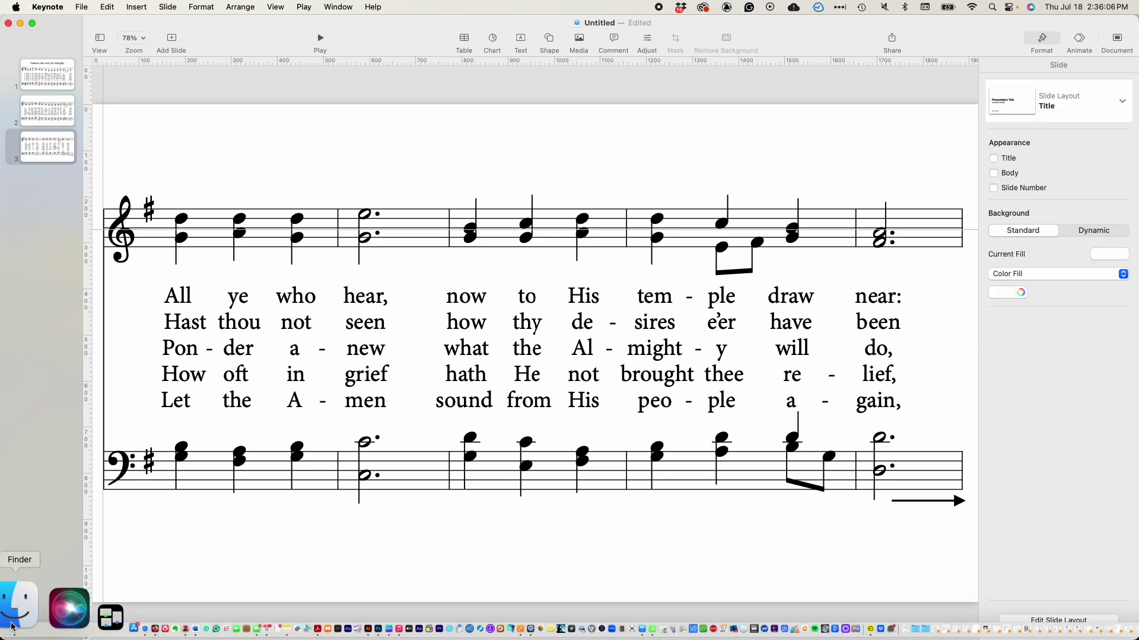
Switch to Finder, look through the ACCS-2024-HymnSlides PDFs in the Dropbox folder, and return to Keynote.
{"action": "left_click", "coordinate": [27, 620]}
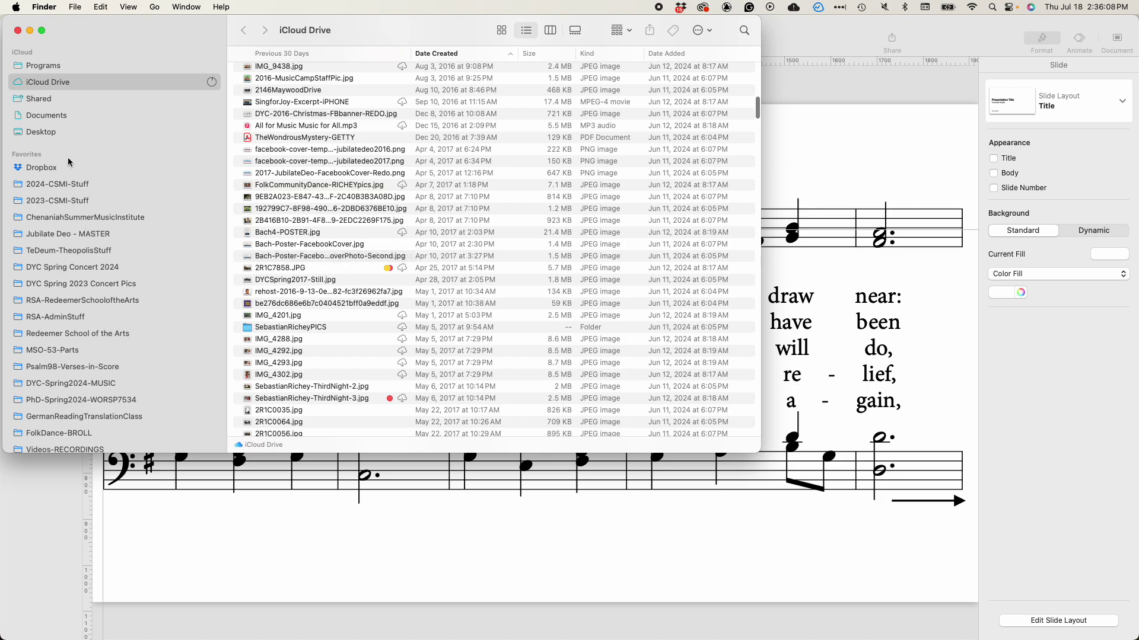
{"action": "left_click", "coordinate": [46, 184]}
{"action": "left_click", "coordinate": [41, 169]}
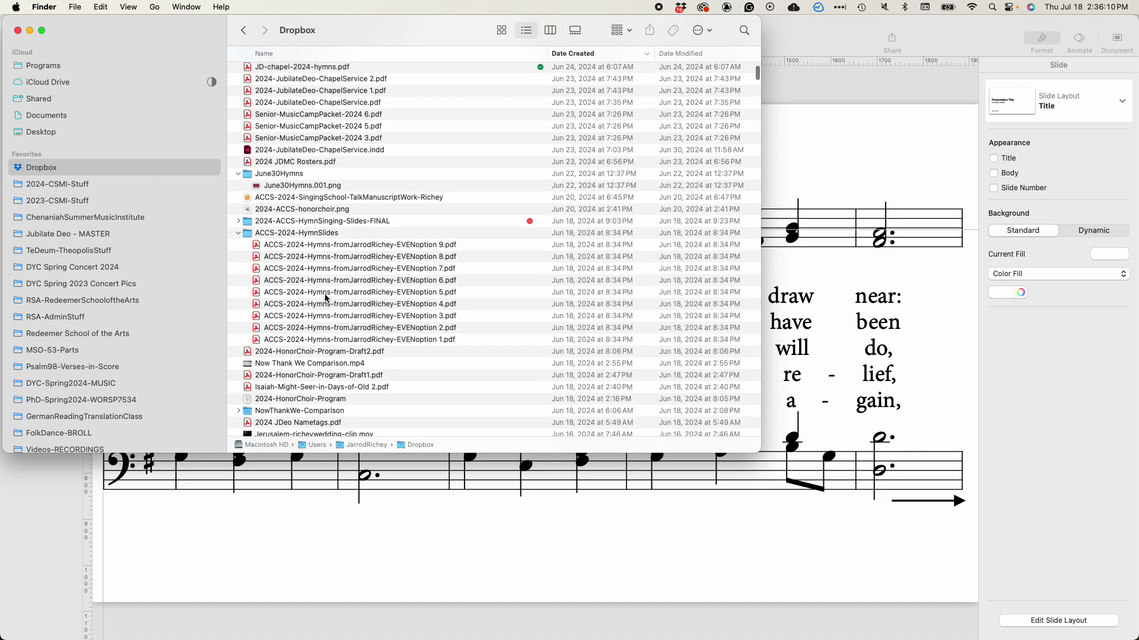
{"action": "left_click", "coordinate": [405, 330]}
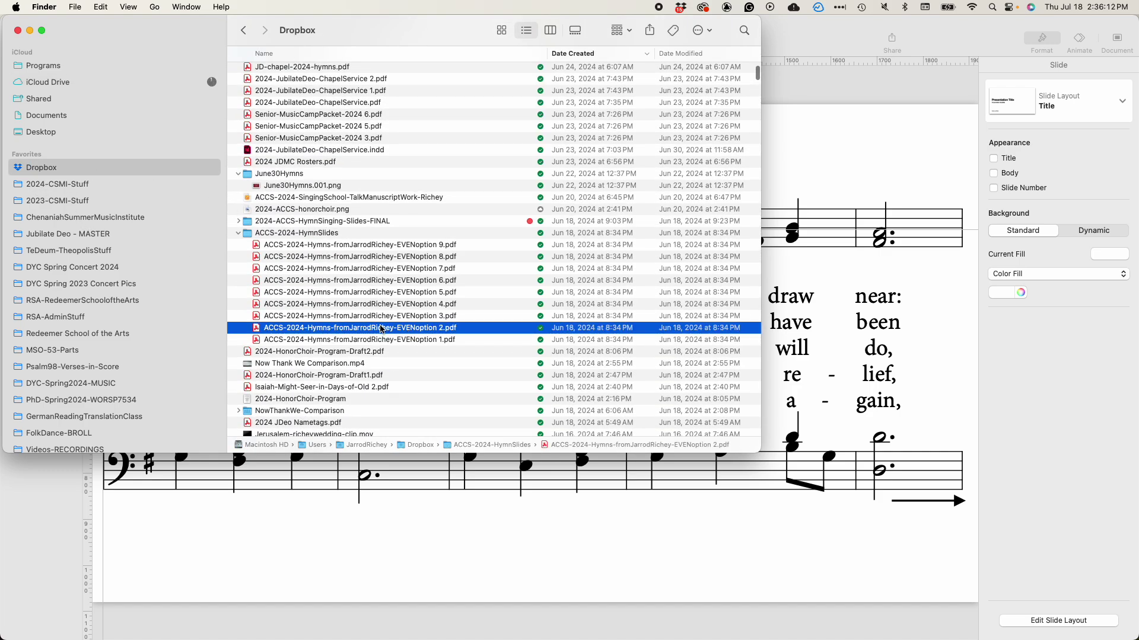
{"action": "left_click", "coordinate": [826, 40]}
Add a Blank slide after slide 3, and undo it together with the removal of the credits.
{"action": "left_click", "coordinate": [174, 41]}
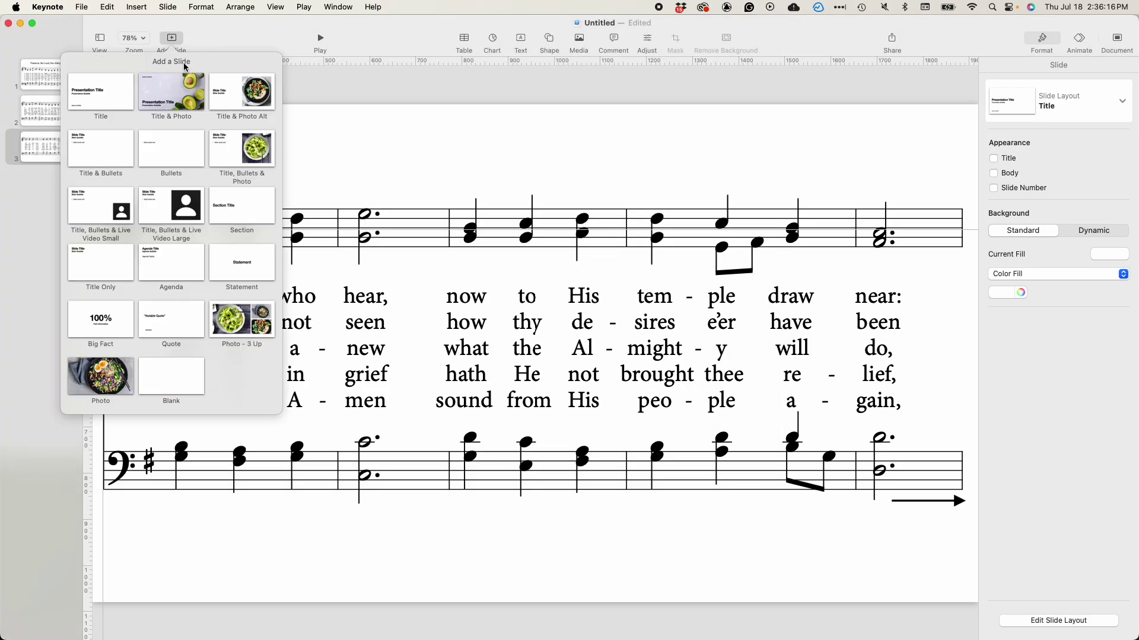
{"action": "left_click", "coordinate": [167, 378]}
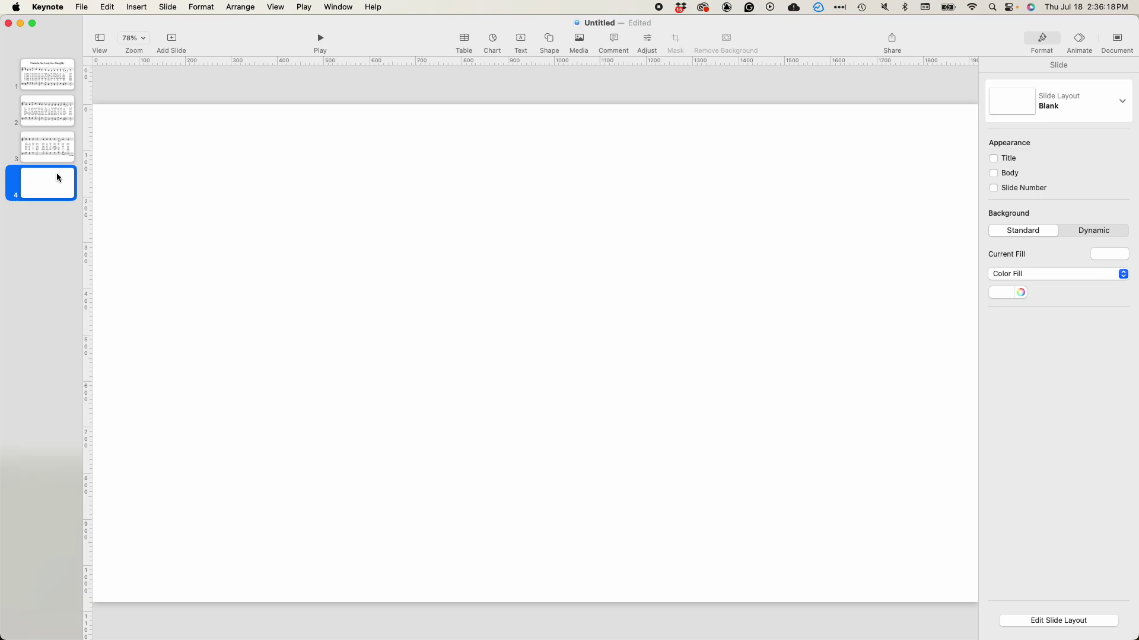
{"action": "key", "text": "super+z"}
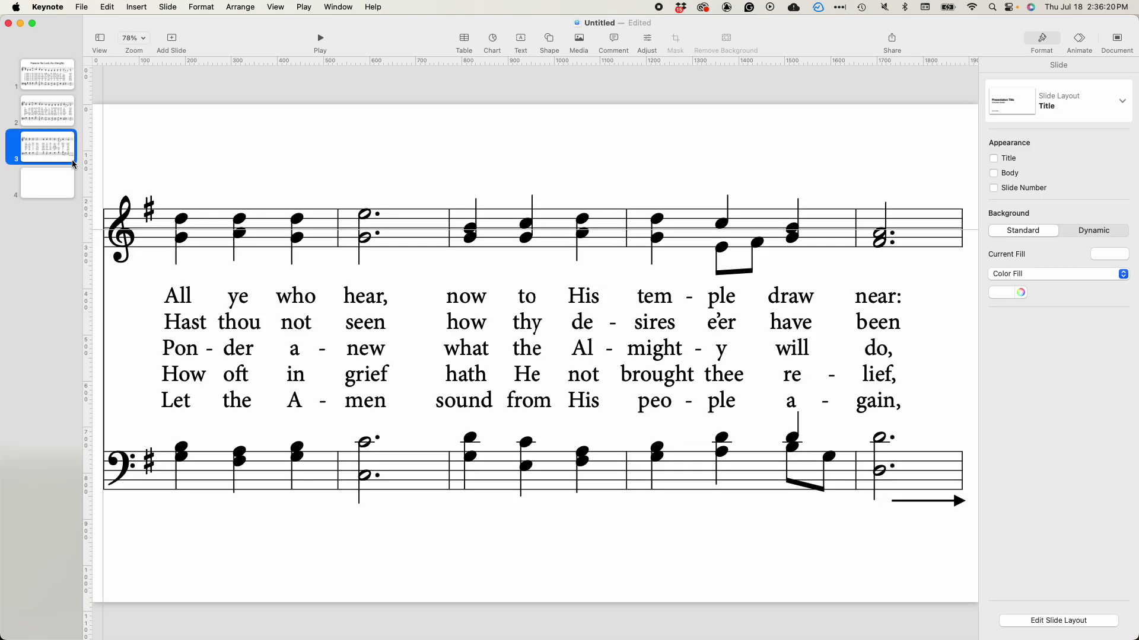
Move the Words and Music credits image from slide 3 onto a new Blank slide 4.
{"action": "left_click", "coordinate": [252, 564]}
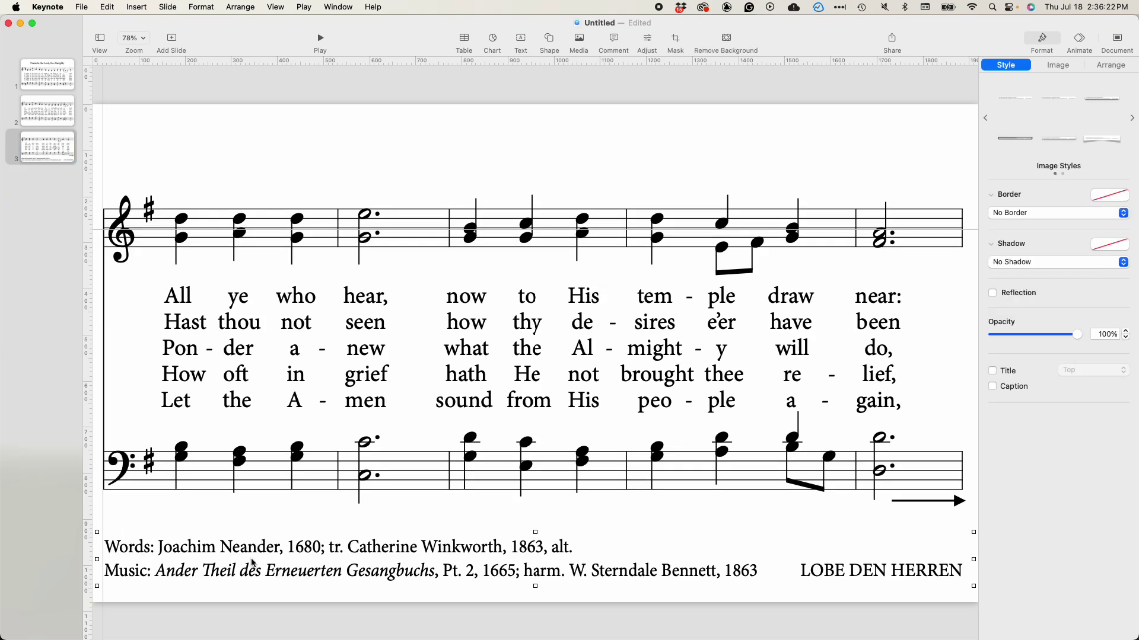
{"action": "key", "text": "Delete"}
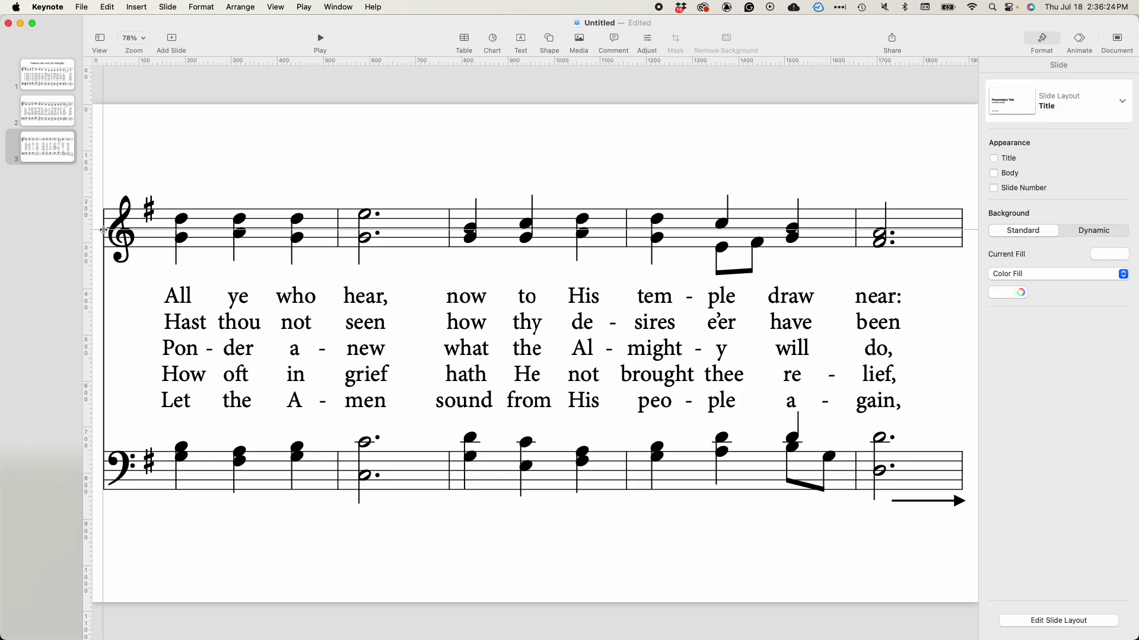
{"action": "left_click", "coordinate": [171, 40]}
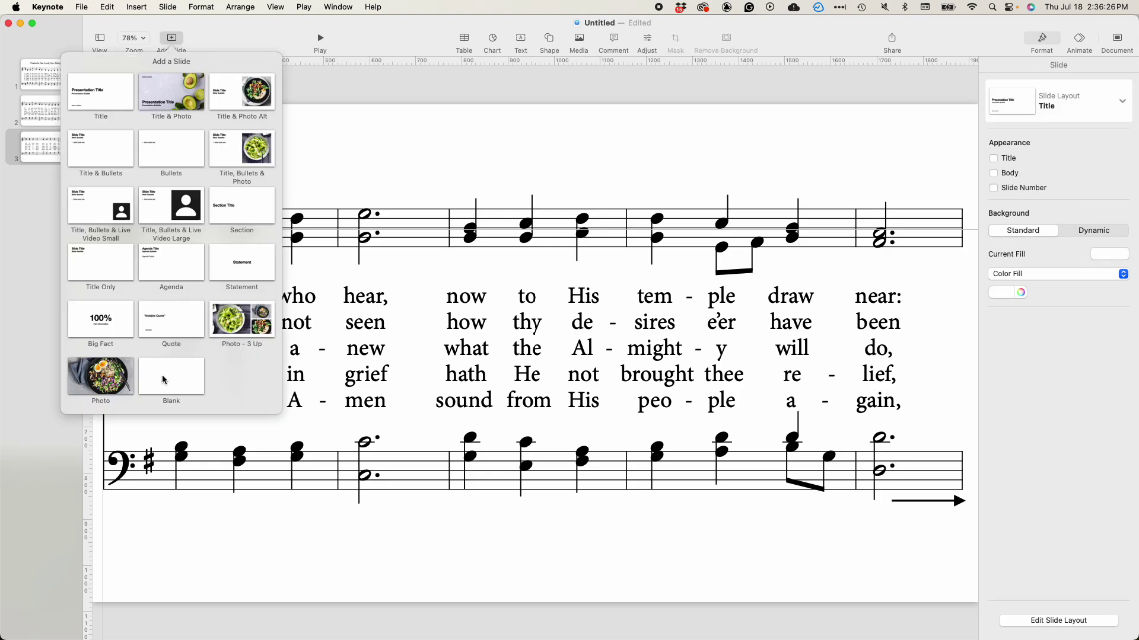
{"action": "left_click", "coordinate": [162, 375]}
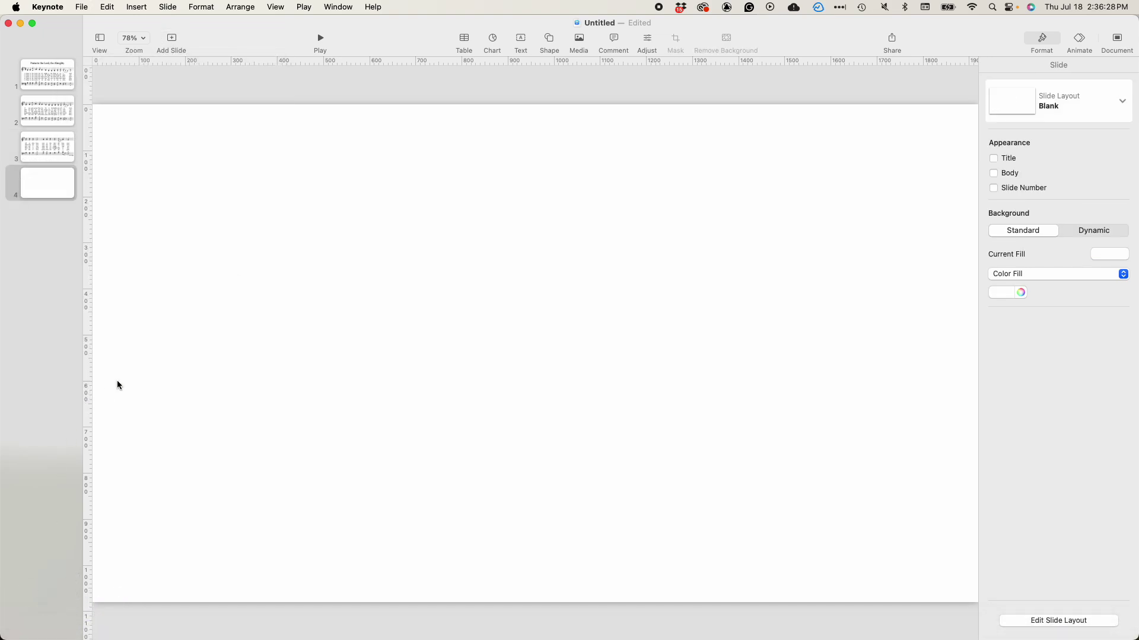
{"action": "key", "text": "super+v"}
{"action": "left_click", "coordinate": [390, 423]}
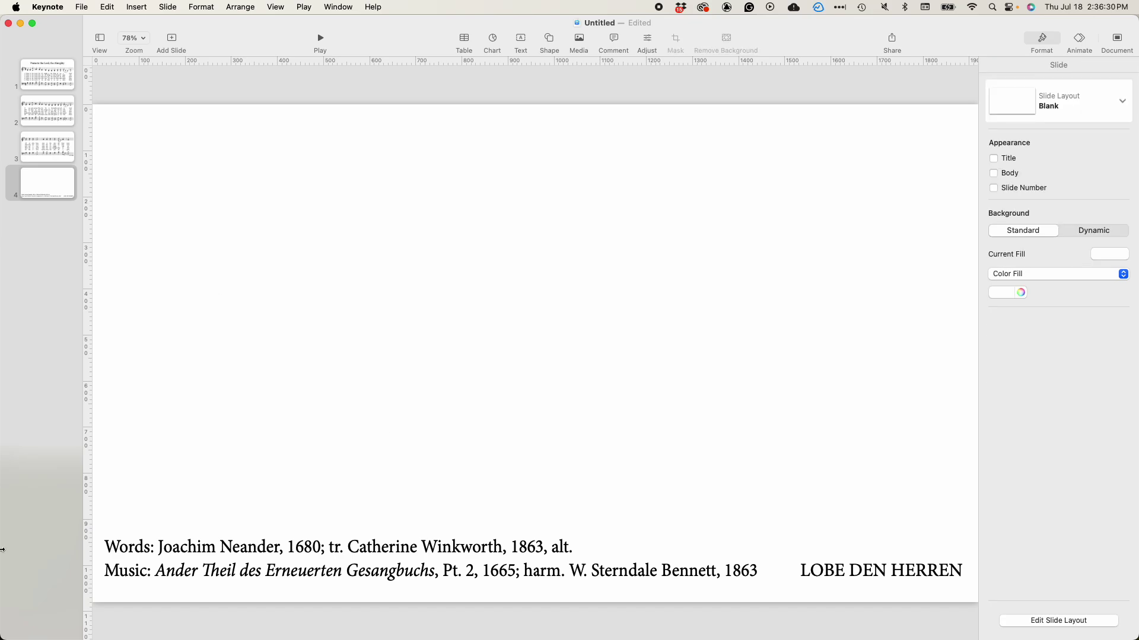
{"action": "mouse_move", "coordinate": [45, 626]}
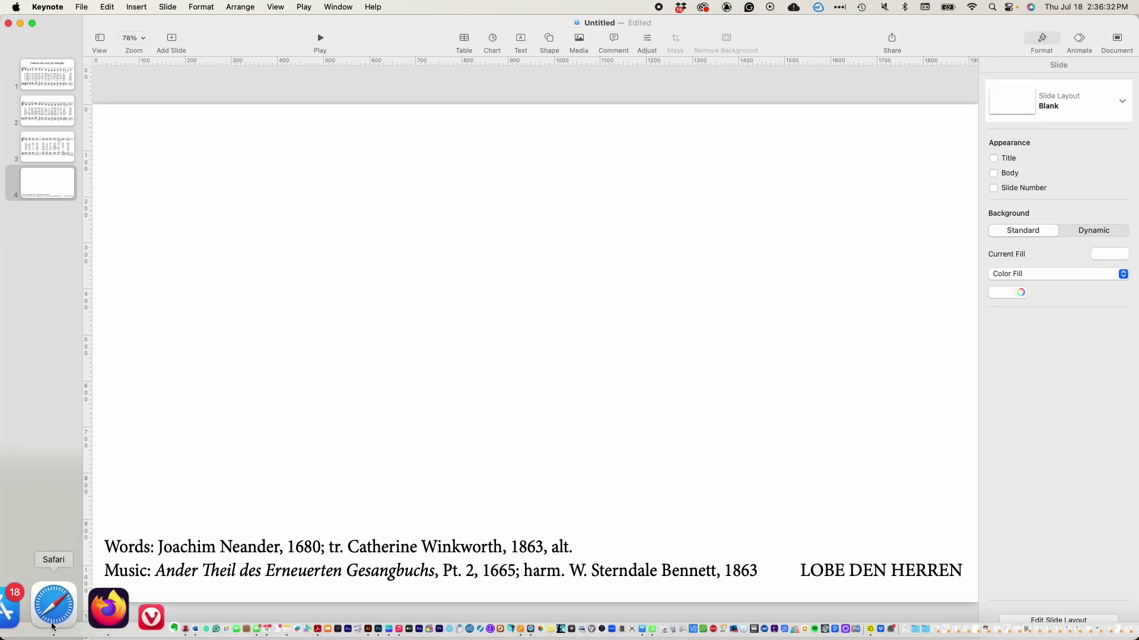
Insert the EVENoption 2 PDF from the ACCS-2024-HymnSlides folder onto slide 4 and move it fully onto the slide.
{"action": "left_click", "coordinate": [21, 611]}
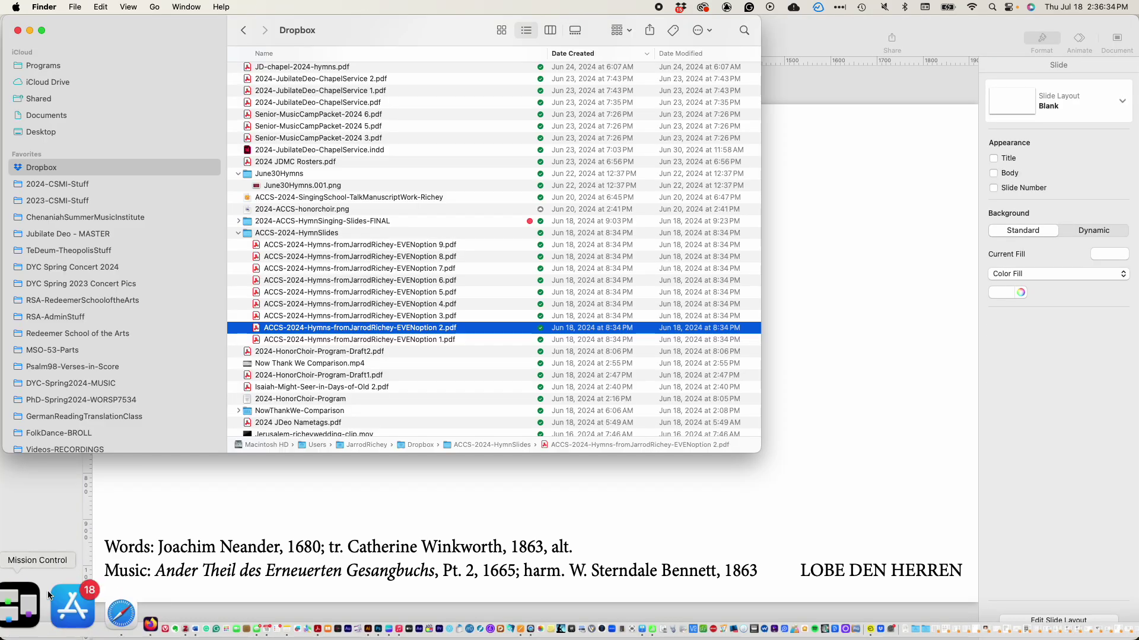
{"action": "left_click_drag", "start_coordinate": [400, 325], "coordinate": [866, 308]}
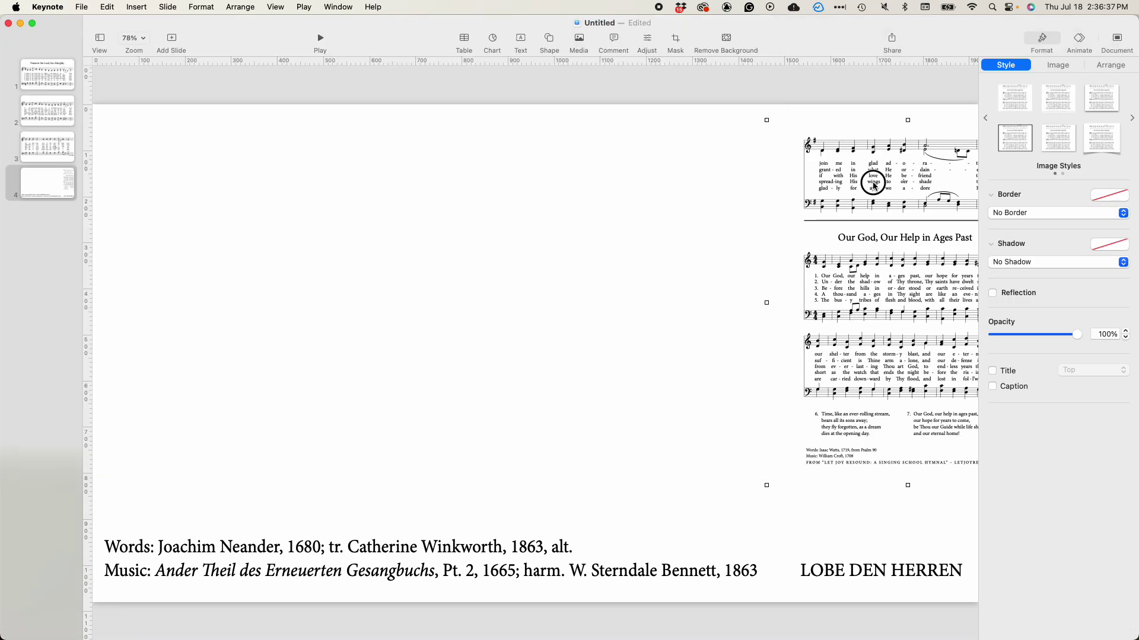
{"action": "left_click_drag", "start_coordinate": [872, 183], "coordinate": [359, 185]}
Mask the PDF image on slide 4 down to its first music system, beginning "join me in glad adoration".
{"action": "left_click", "coordinate": [676, 38]}
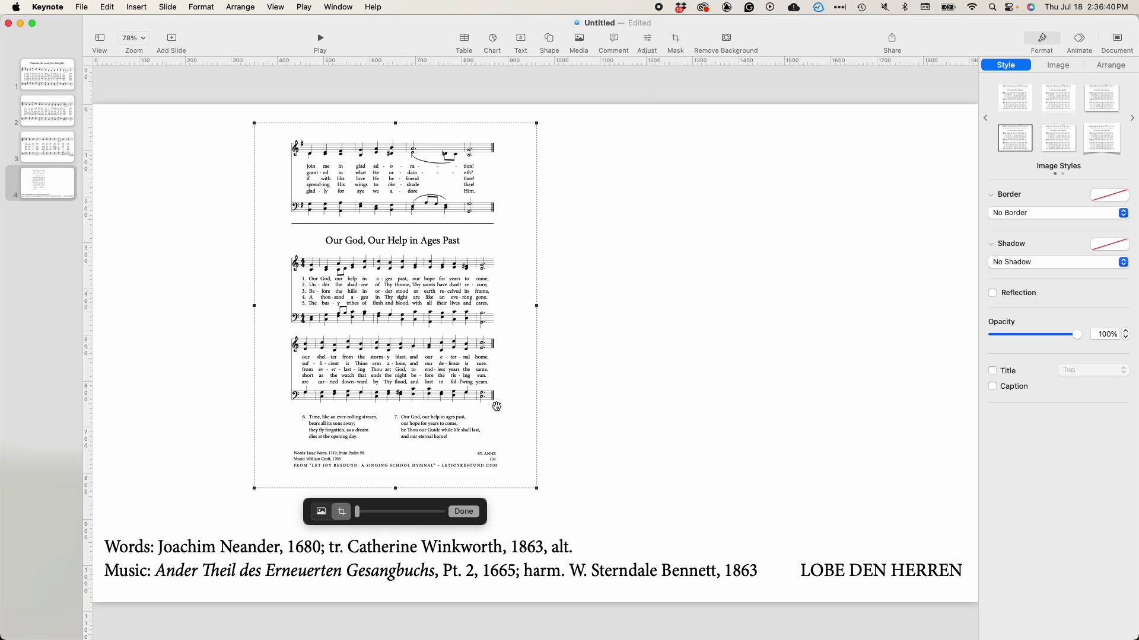
{"action": "left_click_drag", "start_coordinate": [537, 488], "coordinate": [498, 215]}
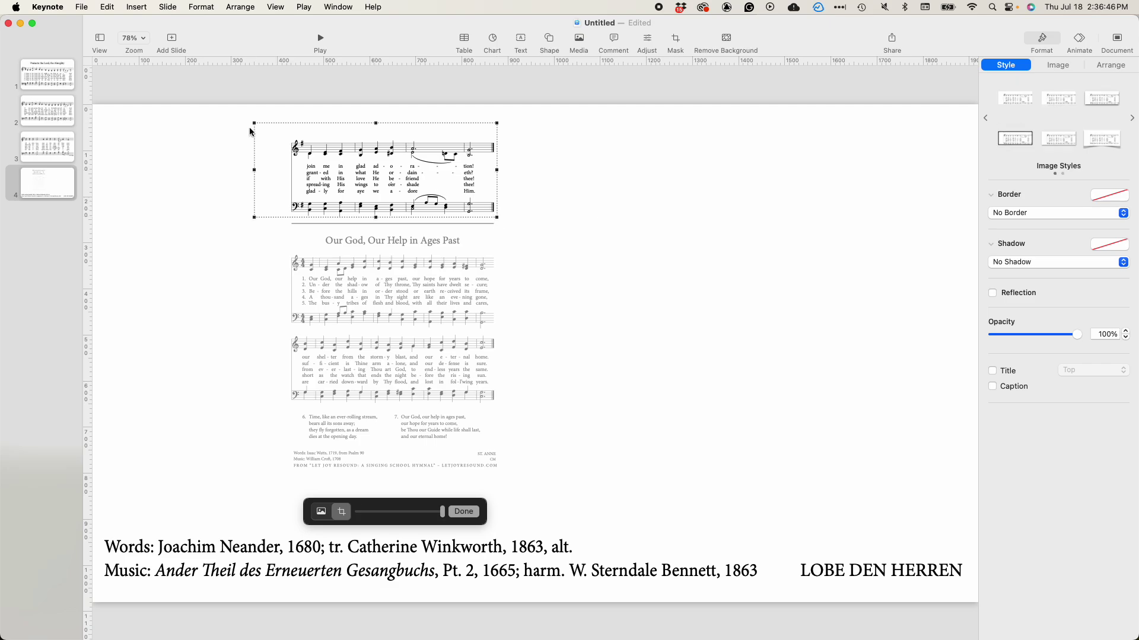
{"action": "left_click_drag", "start_coordinate": [255, 122], "coordinate": [288, 138]}
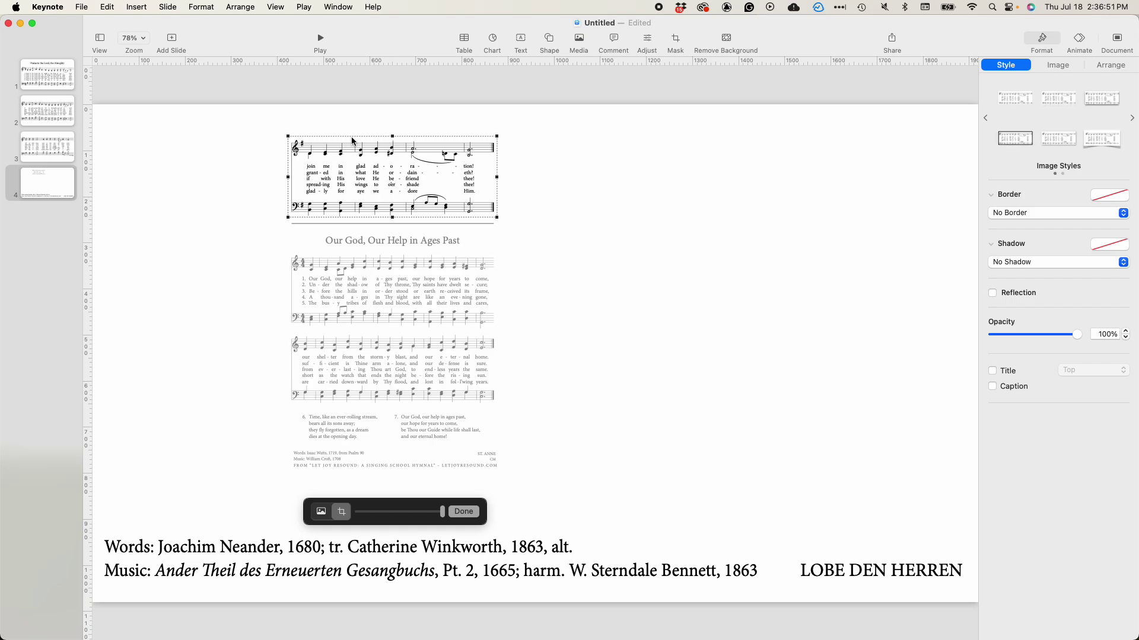
{"action": "left_click", "coordinate": [497, 101]}
Enlarge the masked music system to nearly the full width of slide 4 and position it just above the credits.
{"action": "left_click_drag", "start_coordinate": [409, 161], "coordinate": [217, 134]}
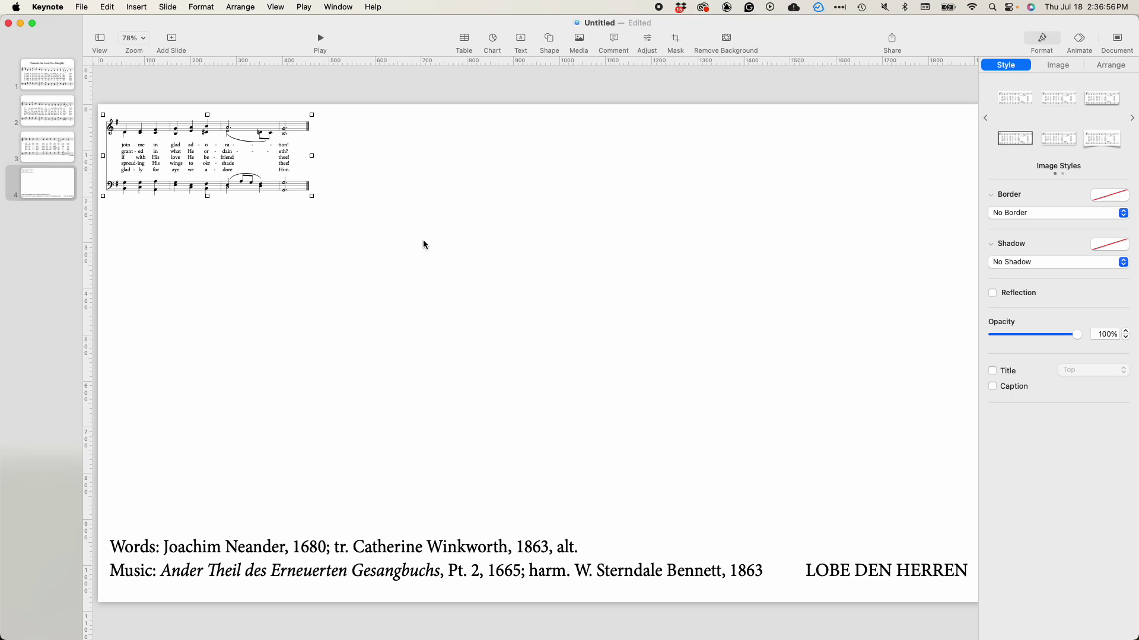
{"action": "left_click_drag", "start_coordinate": [306, 196], "coordinate": [942, 511]}
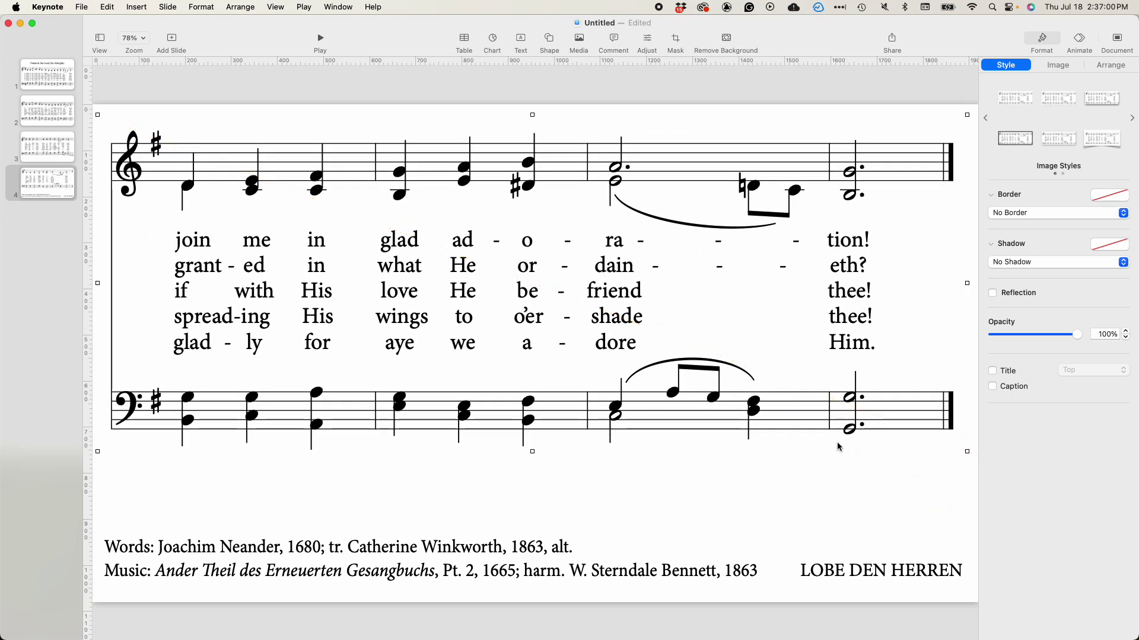
{"action": "left_click_drag", "start_coordinate": [753, 403], "coordinate": [759, 447]}
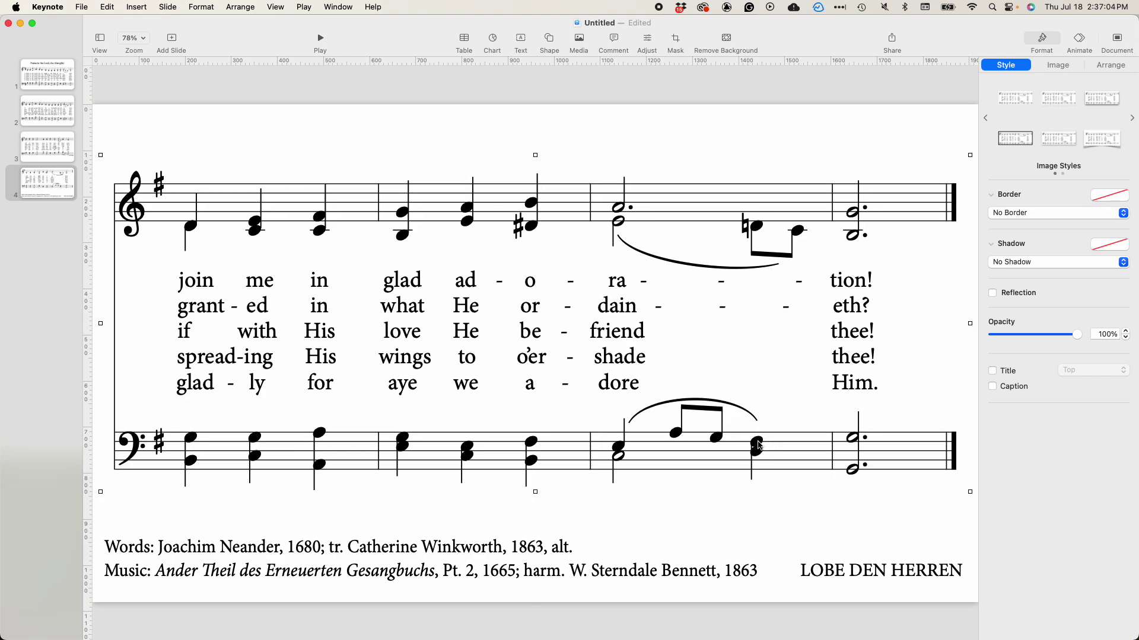
{"action": "left_click", "coordinate": [795, 138]}
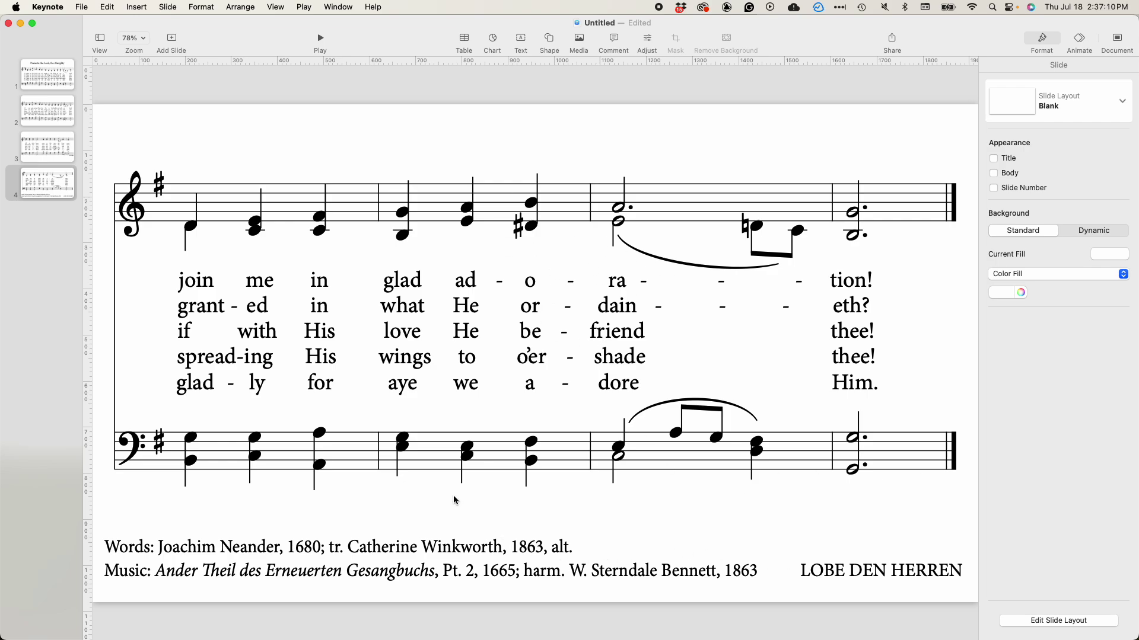
Copy slides 1 to 4 and paste the set after slide 4 for the second verse.
{"action": "left_click", "coordinate": [55, 201]}
{"action": "left_click", "coordinate": [51, 78]}
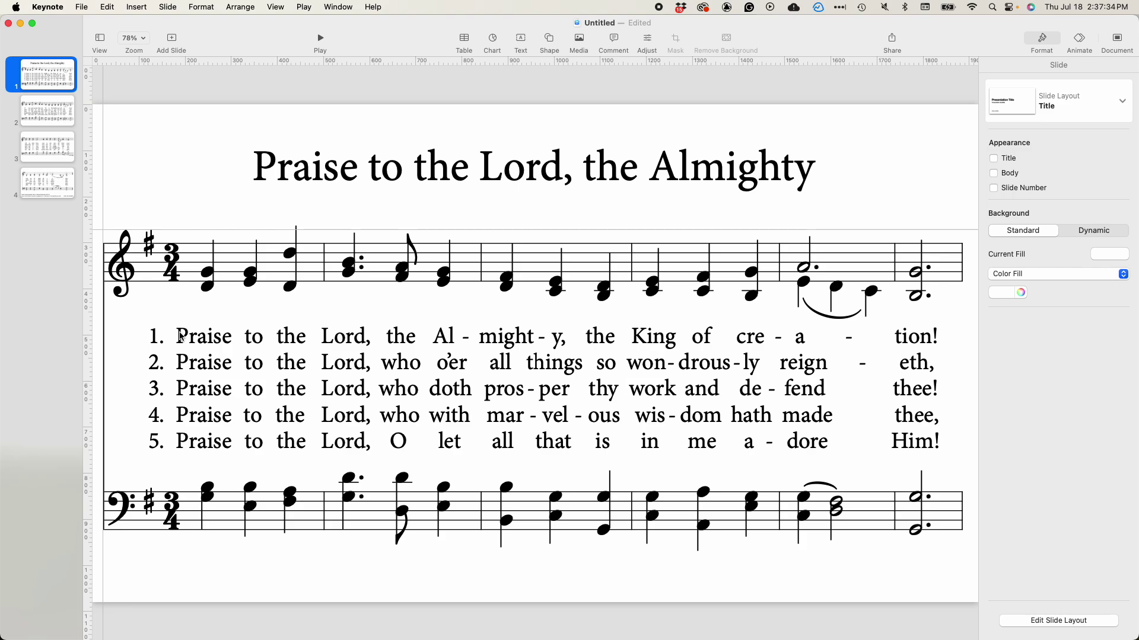
{"action": "left_click", "coordinate": [58, 194], "text": "shift"}
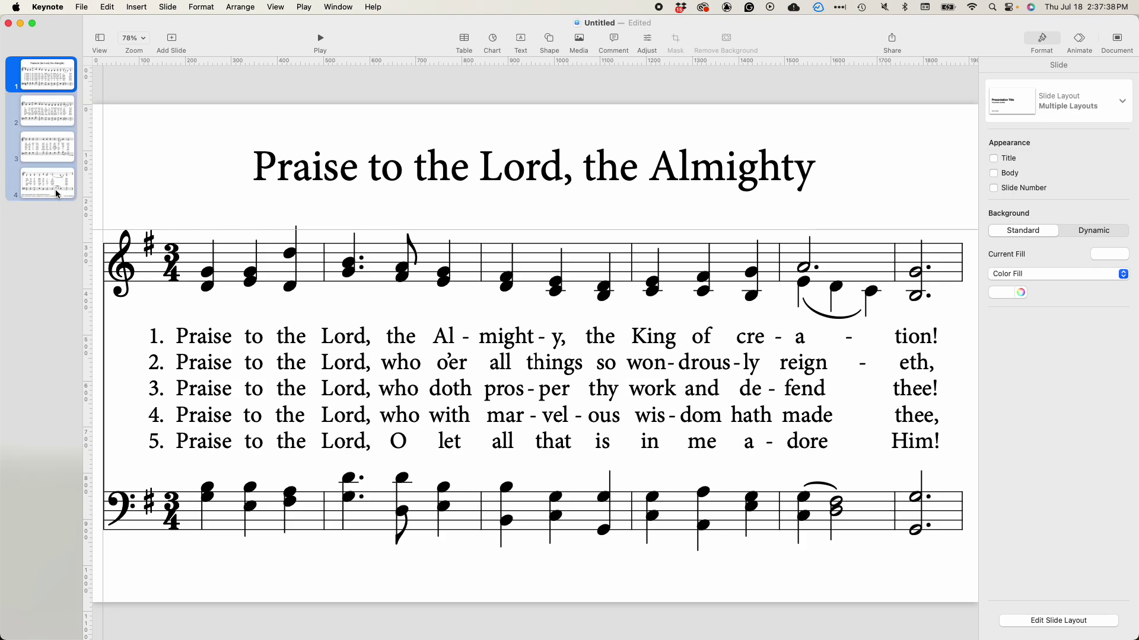
{"action": "left_click", "coordinate": [53, 187]}
{"action": "key", "text": "super+v"}
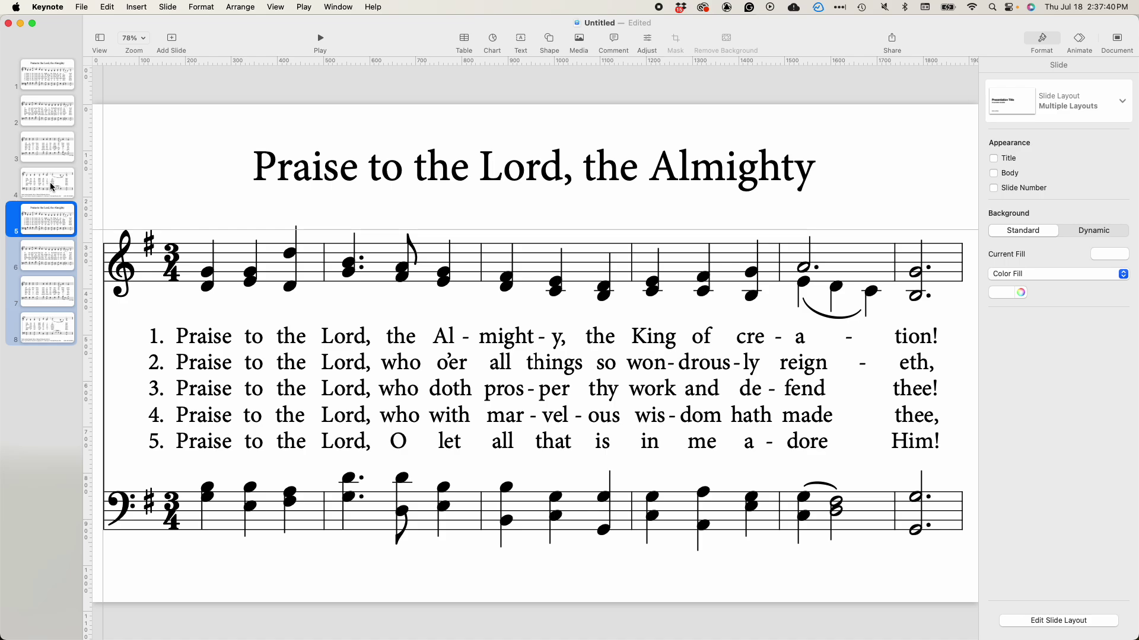
Paste the copied four-slide set after slide 8 and again after slide 12.
{"action": "left_click", "coordinate": [44, 321]}
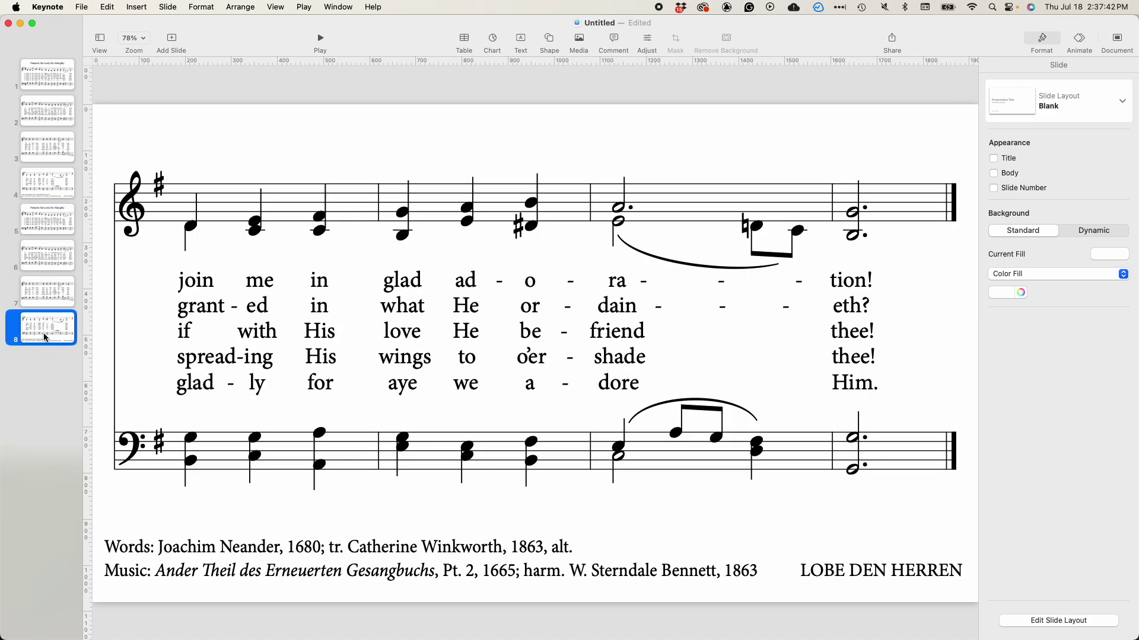
{"action": "key", "text": "super+v"}
{"action": "left_click", "coordinate": [44, 474]}
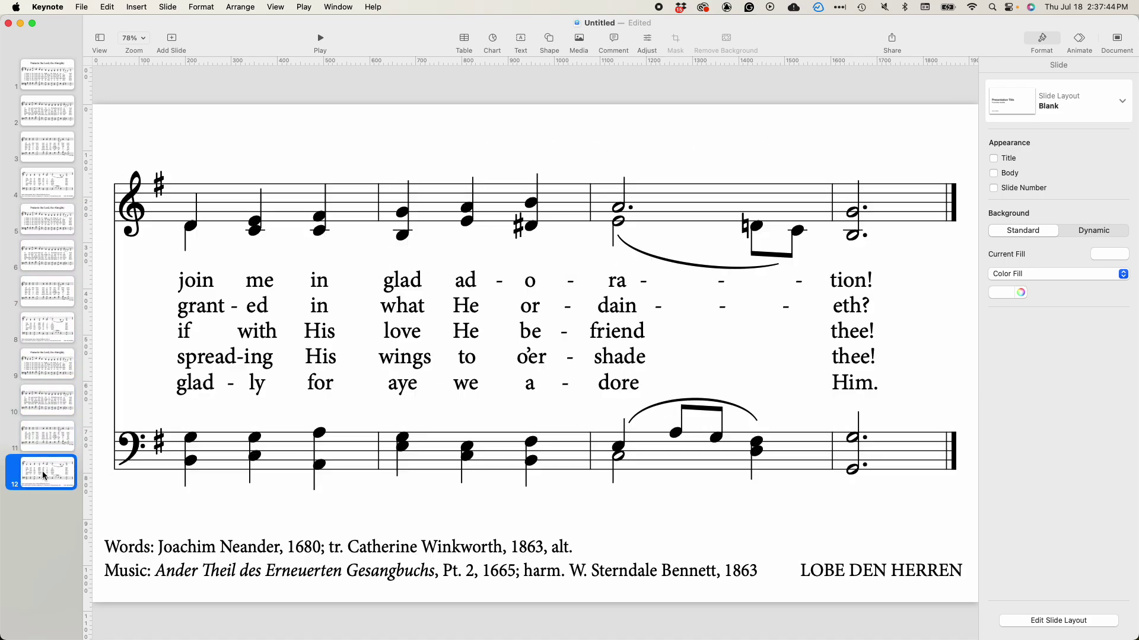
{"action": "key", "text": "super+v"}
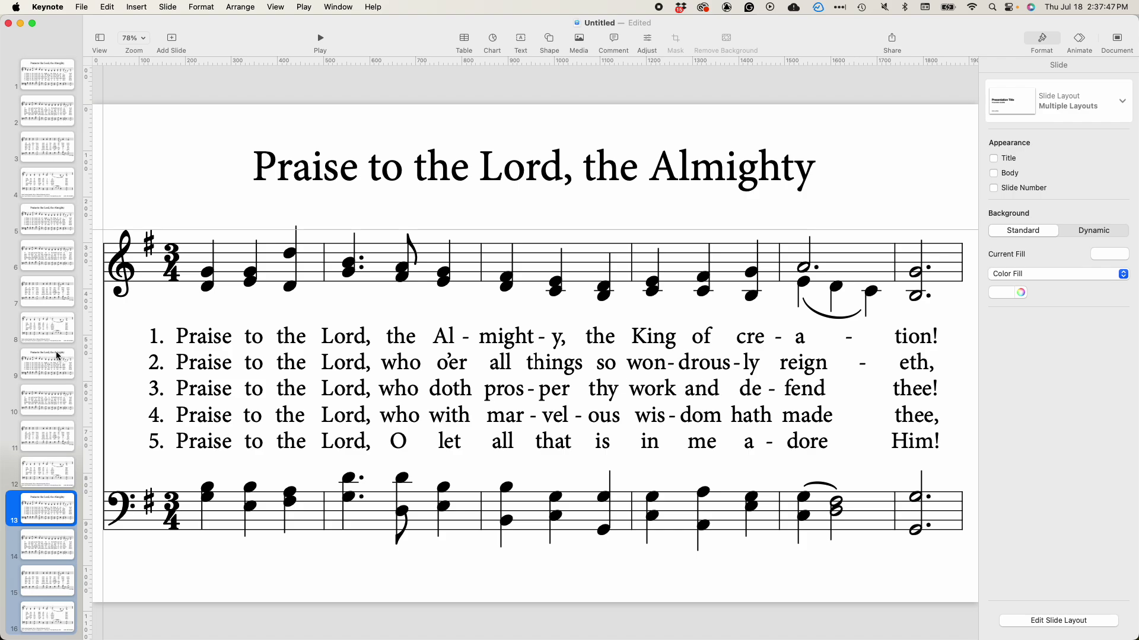
Play the slideshow from slide 1 and advance through the first four slides to check the alignment of the music.
{"action": "left_click", "coordinate": [51, 82]}
{"action": "left_click", "coordinate": [321, 39]}
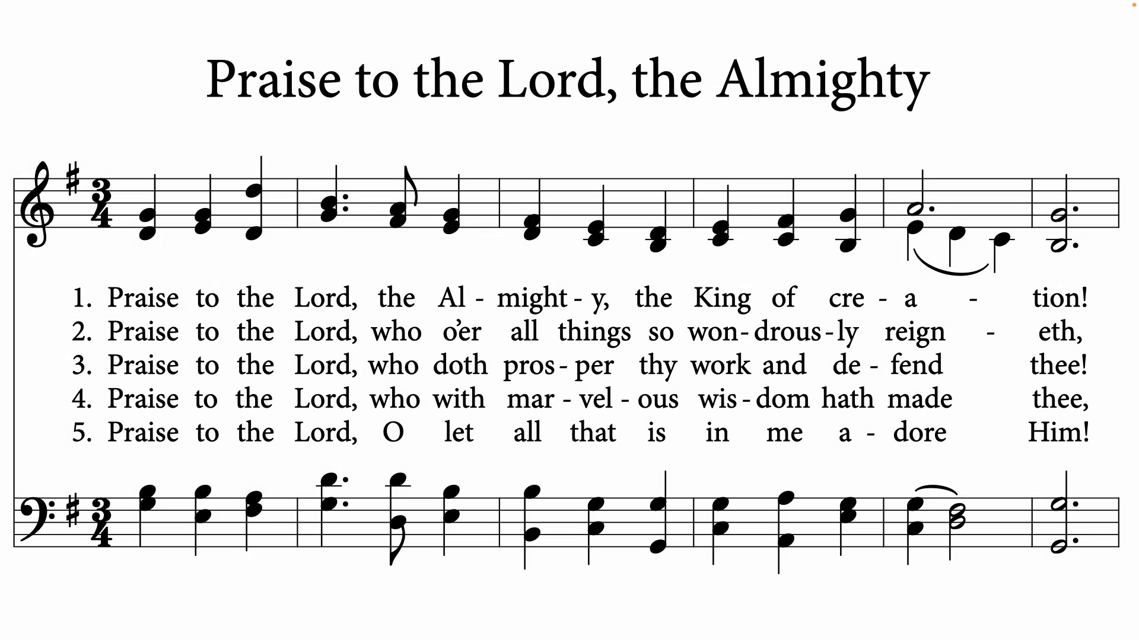
{"action": "key", "text": "Right"}
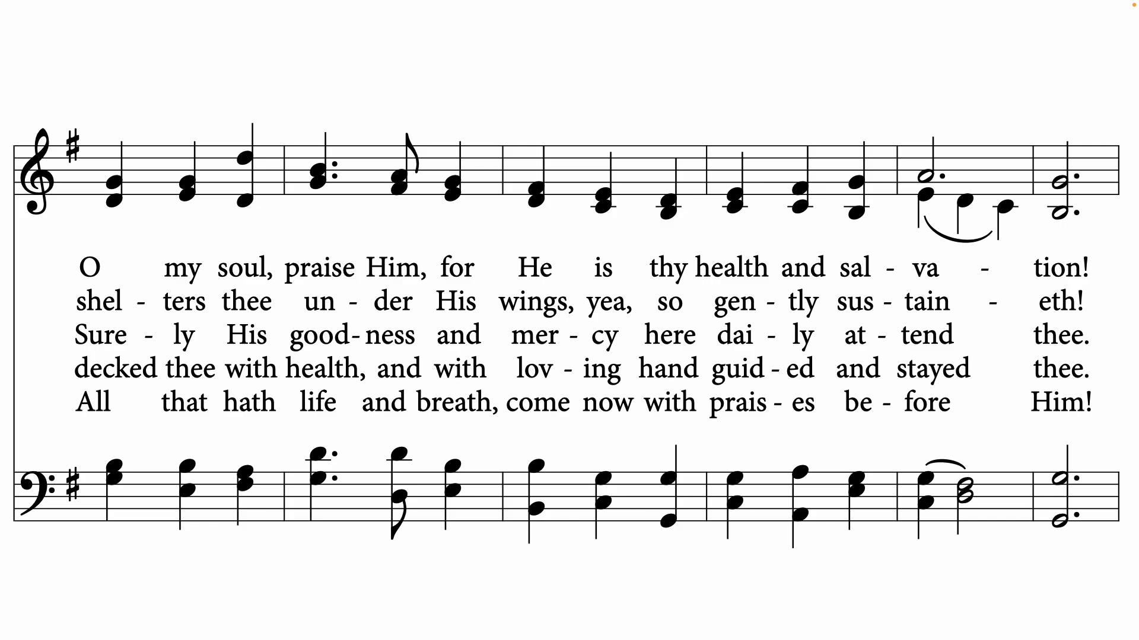
{"action": "key", "text": "Right"}
{"action": "key", "text": "Right"}
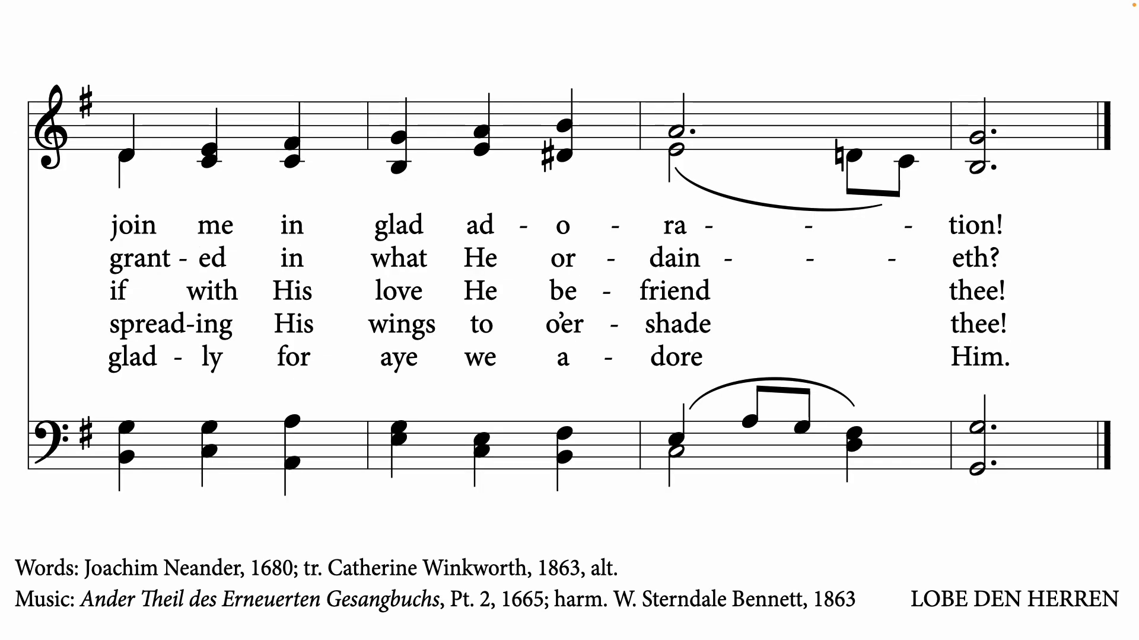